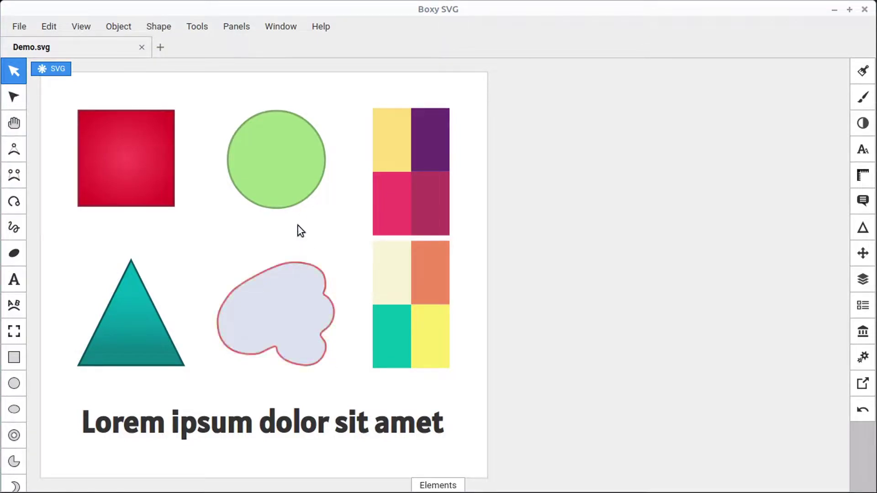
- Select the circle, the square, the triangle and the cloud-shaped path one after another
left_click(287, 178)
left_click(140, 161)
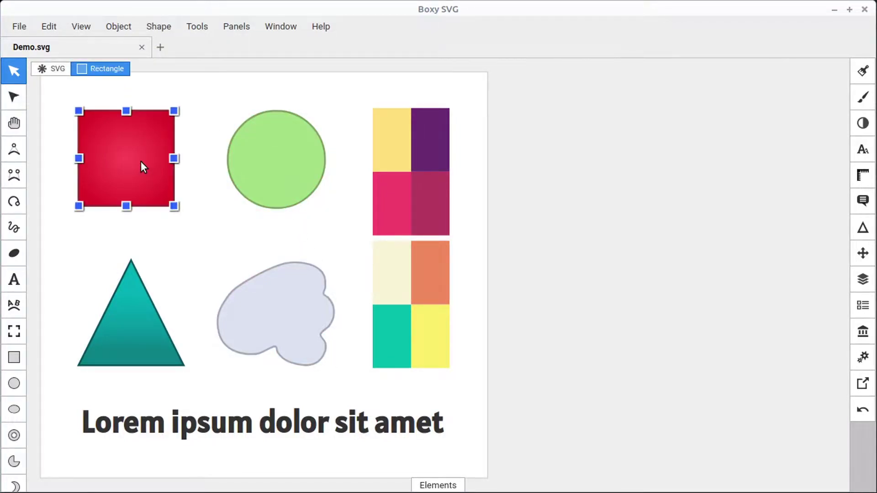
left_click(131, 326)
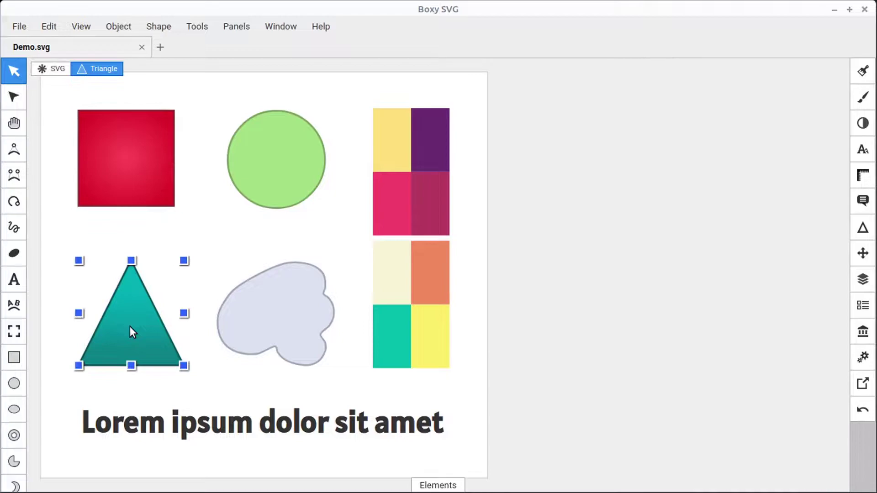
left_click(311, 301)
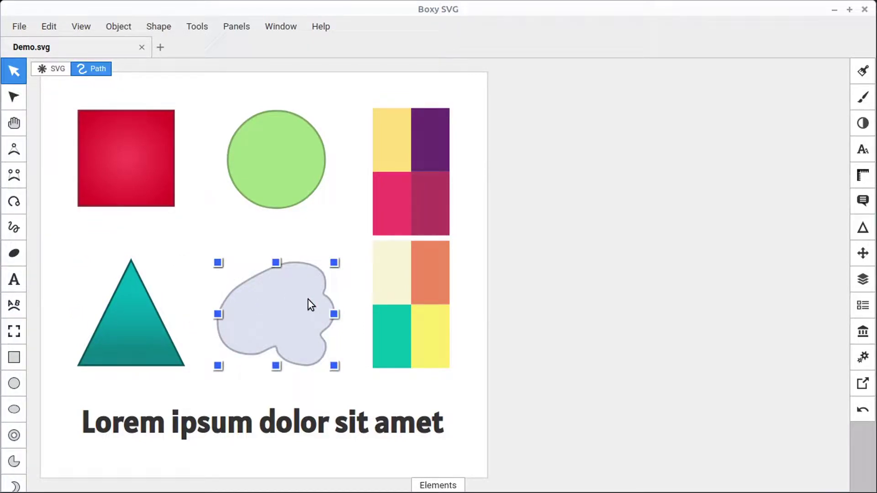
- Examine the cloud-shaped path's Fill and Stroke settings and the document's Defs colors
left_click(863, 73)
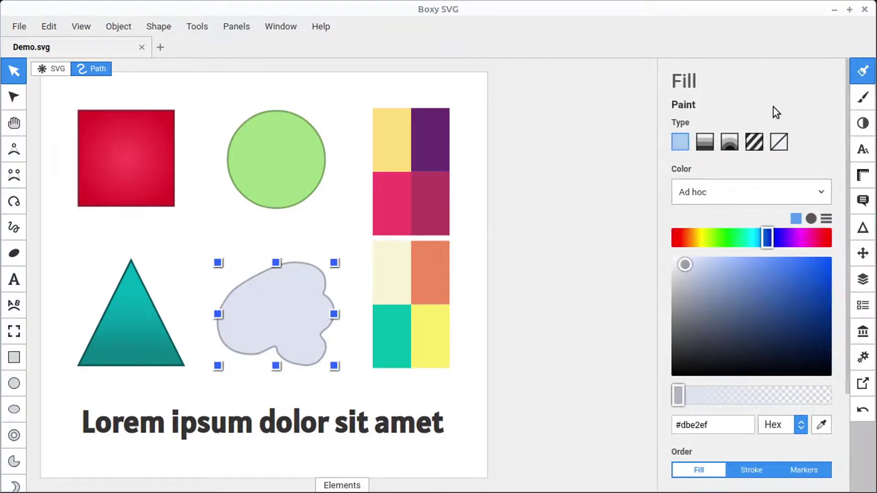
left_click(864, 98)
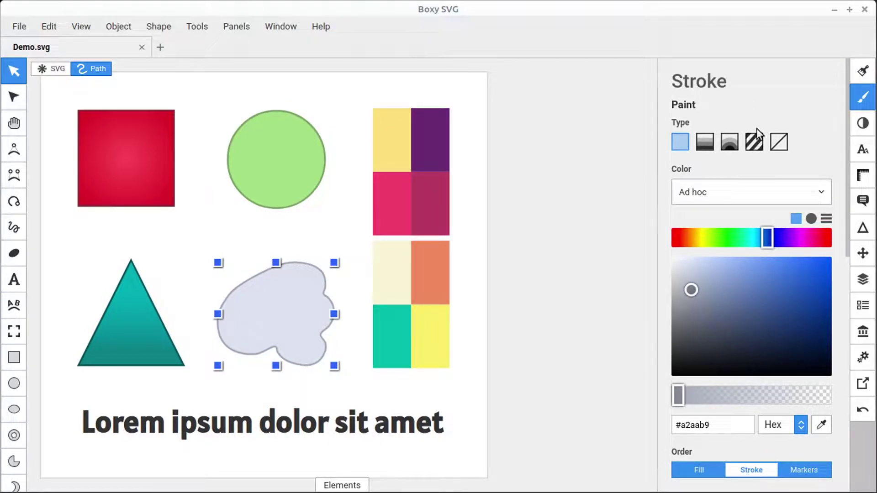
left_click(863, 72)
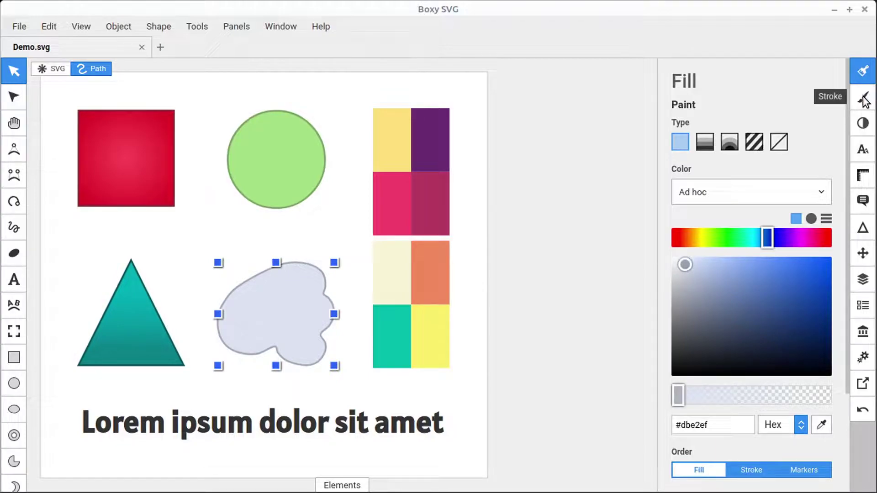
left_click(862, 96)
scroll(724, 229, "down", 10)
scroll(734, 257, "up", 4)
scroll(733, 257, "up", 5)
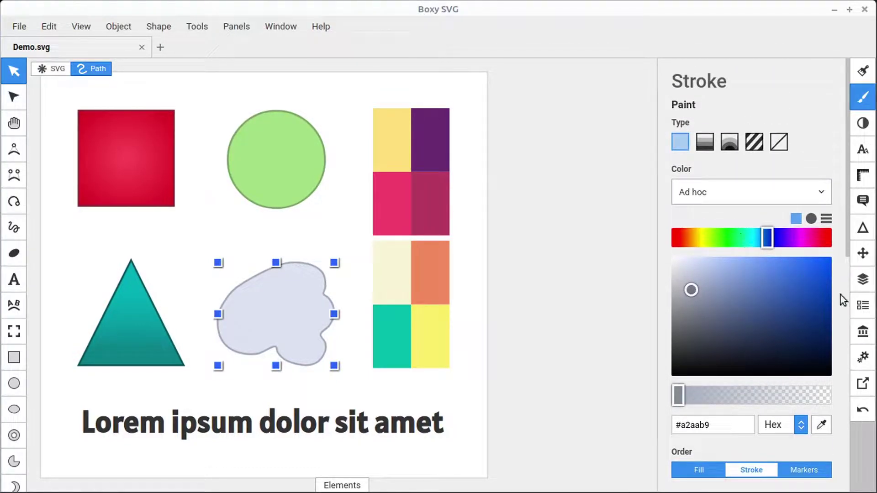
left_click(863, 305)
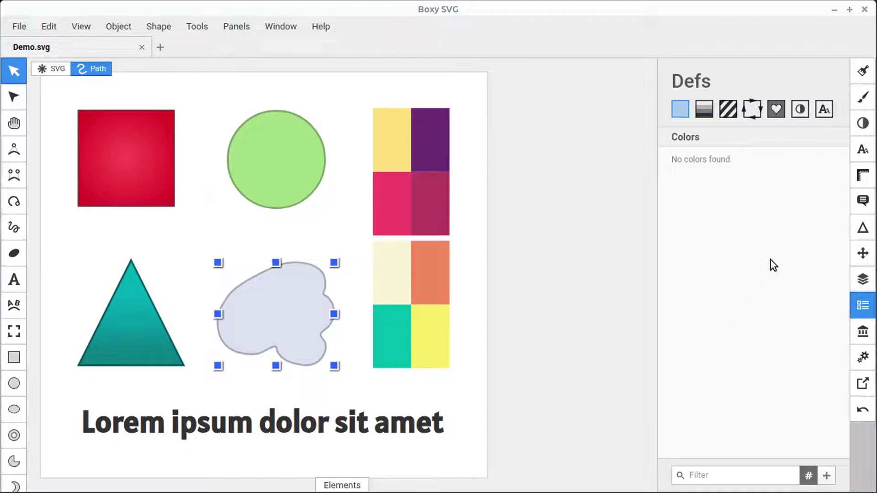
left_click(863, 73)
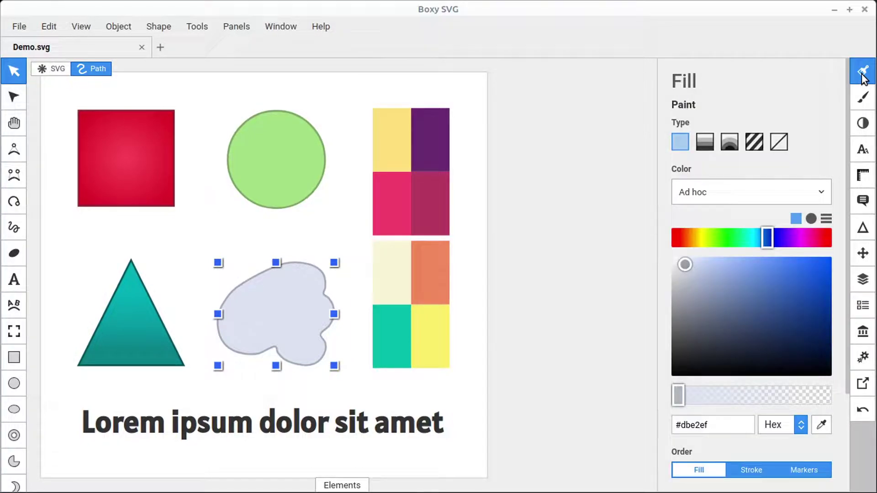
- Select the circle and try several shades of its fill color, ending on the strong green #58b725
left_click(270, 163)
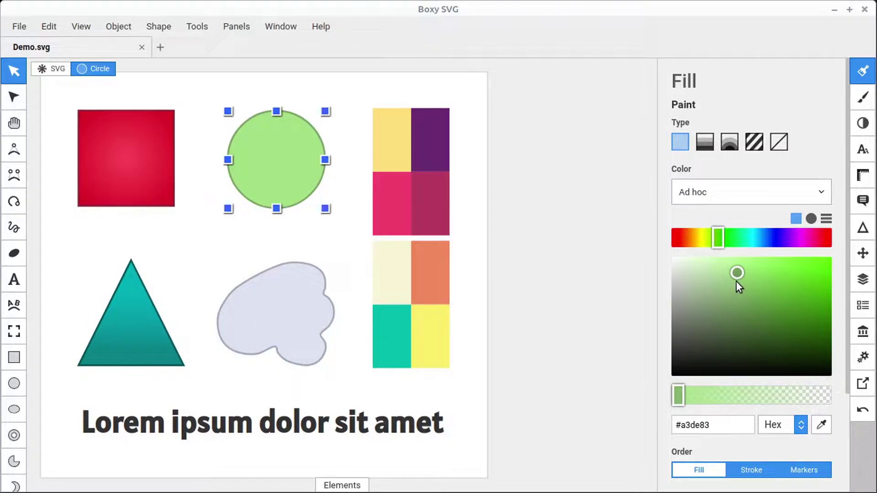
left_click(767, 284)
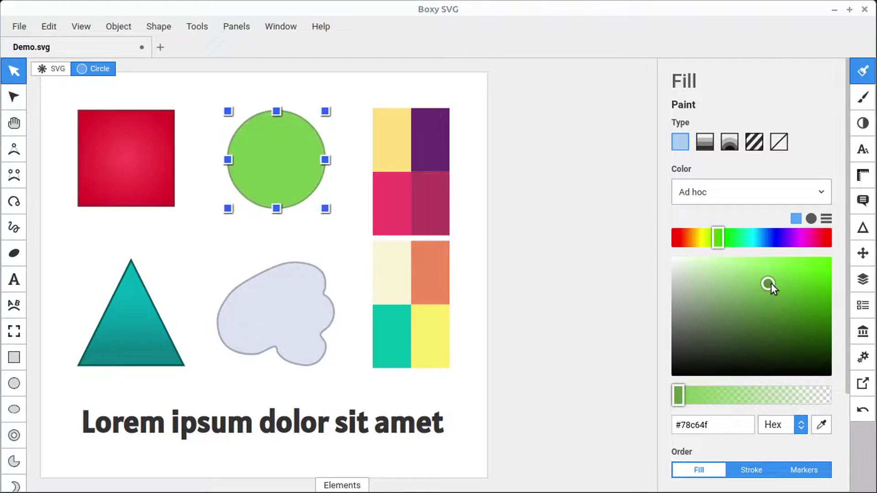
left_click(805, 278)
left_click(797, 328)
left_click(710, 281)
left_click(799, 290)
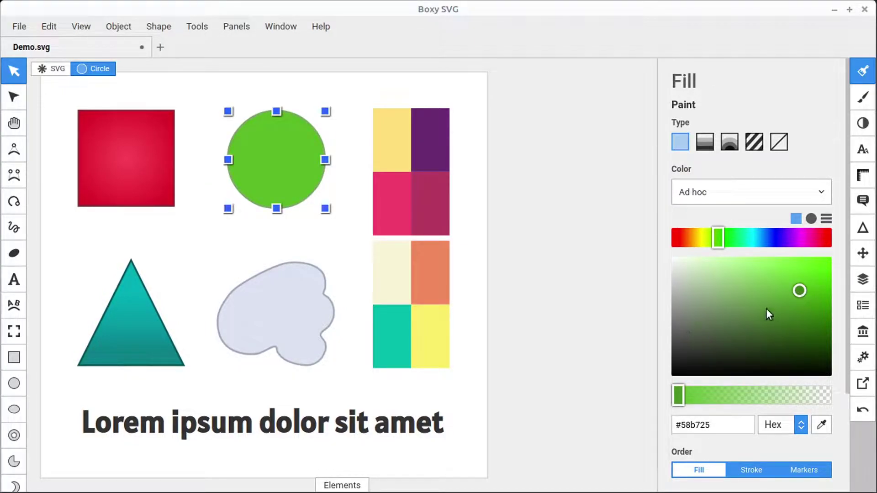
- Vary the hue of the circle's fill through blue and magenta tones, ending on the yellow-green #6eb725
left_click(742, 238)
left_click(767, 237)
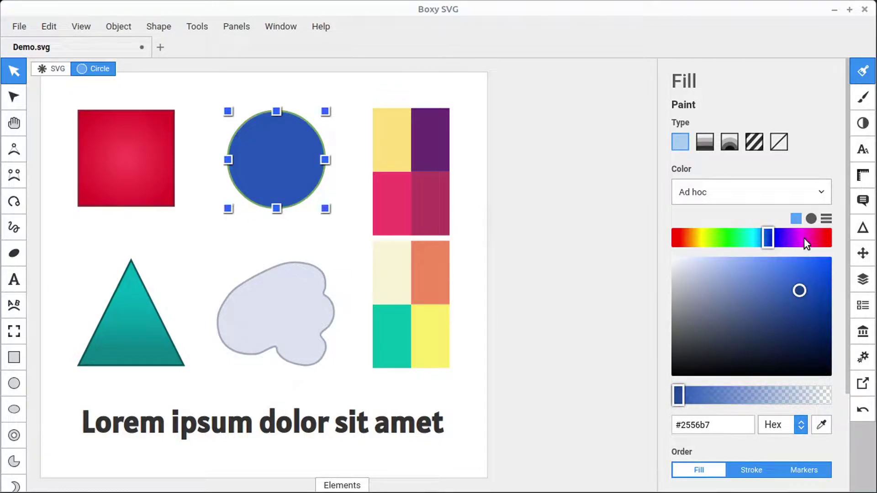
left_click(805, 239)
left_click(772, 240)
left_click(748, 240)
left_click(737, 239)
left_click(760, 239)
left_click(779, 239)
left_click(751, 238)
left_click_drag(749, 239, 714, 238)
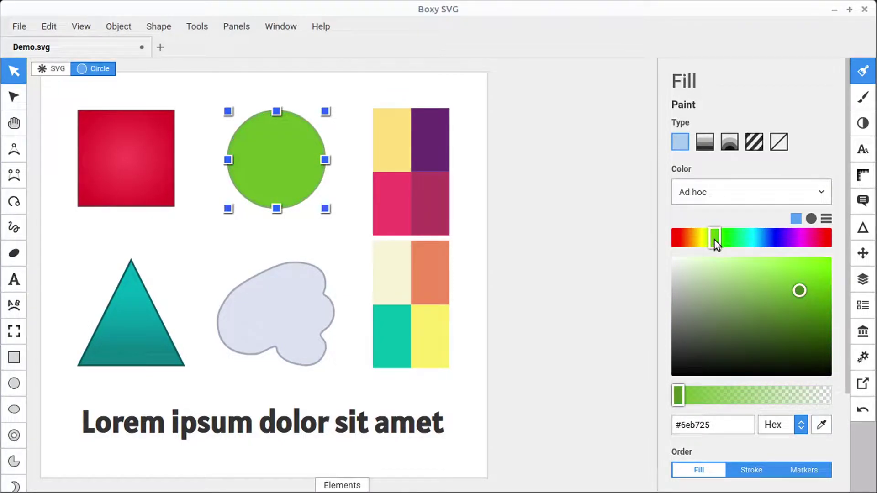
- Recolor the circle's fill to the muted magenta #a1437f and make the color about half transparent
left_click_drag(799, 291, 760, 294)
left_click_drag(772, 245, 809, 242)
left_click_drag(777, 280, 764, 302)
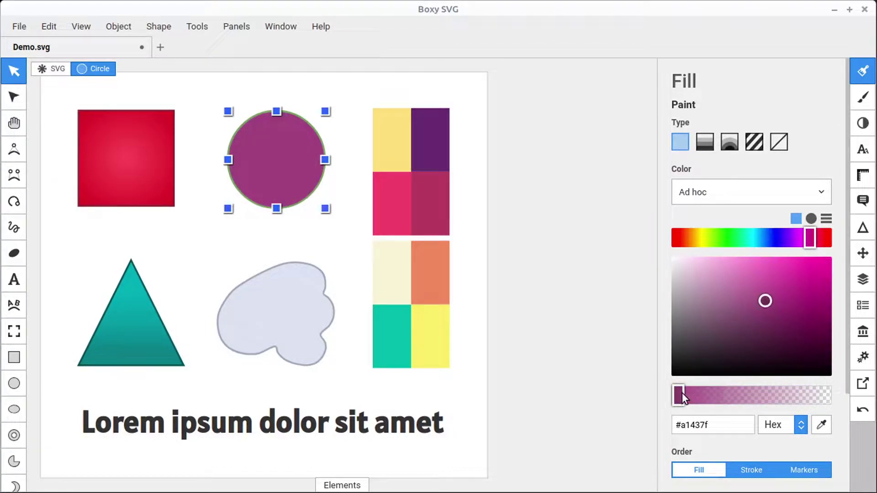
left_click_drag(690, 392, 750, 396)
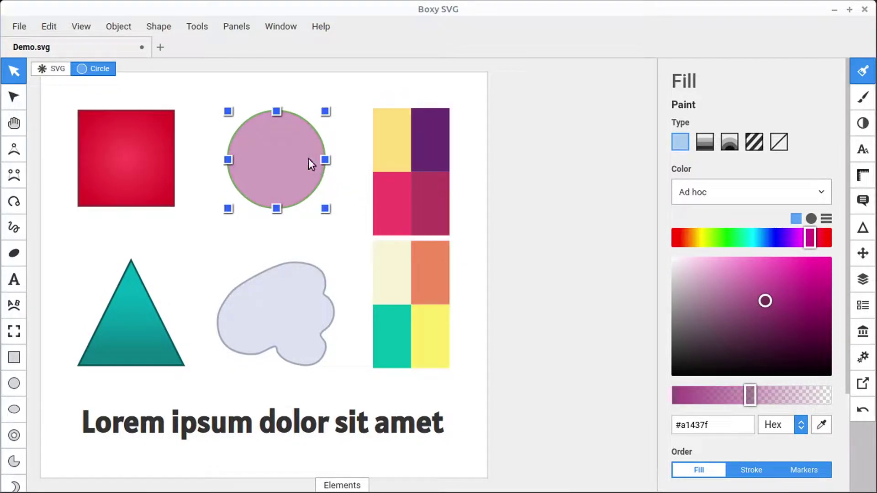
- Move the circle slightly to the left and make its fill color fully opaque
left_click_drag(292, 167, 275, 159)
left_click_drag(750, 396, 667, 404)
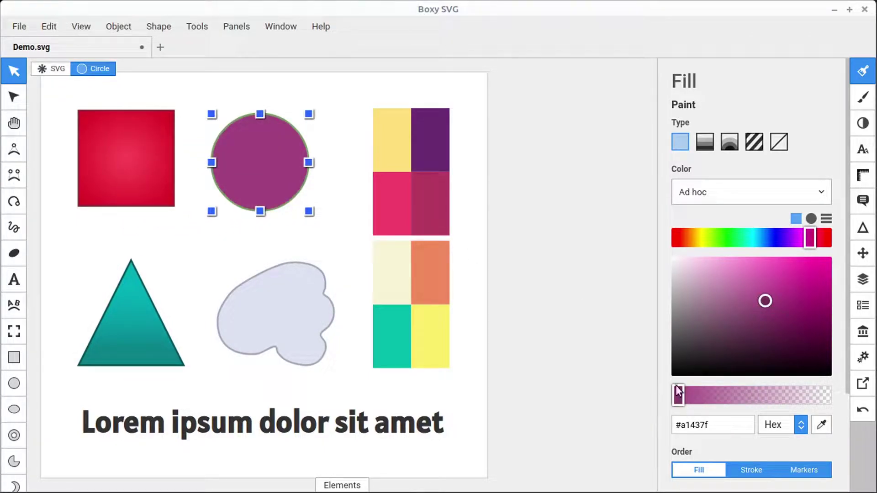
- Switch the color picker to the color wheel and darken the circle's fill to the opaque deep purple #5c2b89
left_click_drag(733, 287, 719, 292)
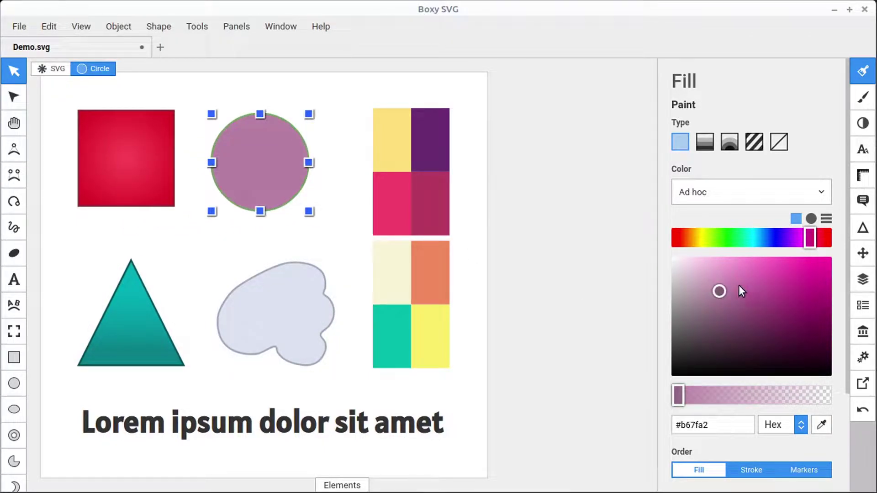
mouse_move(760, 286)
left_mouse_down()
mouse_move(785, 286)
mouse_move(725, 272)
mouse_move(696, 325)
mouse_move(734, 280)
mouse_move(793, 259)
mouse_move(752, 307)
mouse_move(785, 268)
mouse_move(761, 245)
mouse_move(712, 271)
mouse_move(698, 315)
mouse_move(728, 357)
mouse_move(749, 362)
left_mouse_up()
left_click(811, 219)
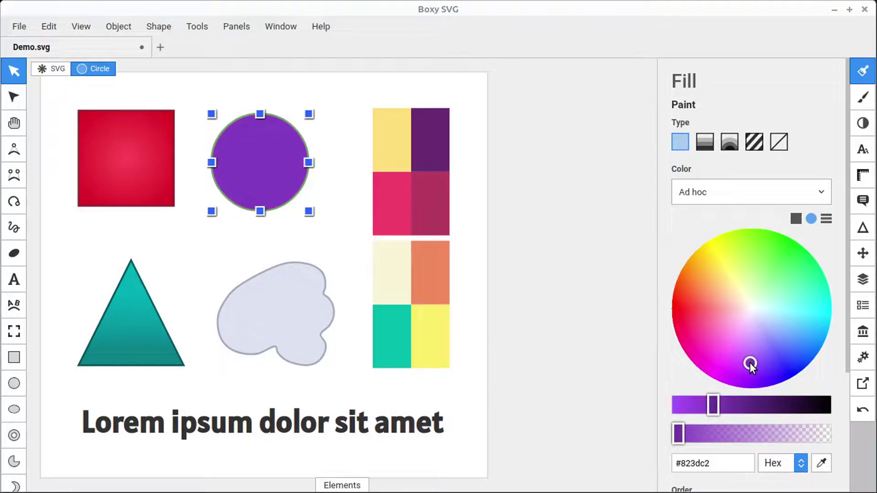
left_click_drag(718, 402, 745, 406)
left_click_drag(698, 434, 656, 436)
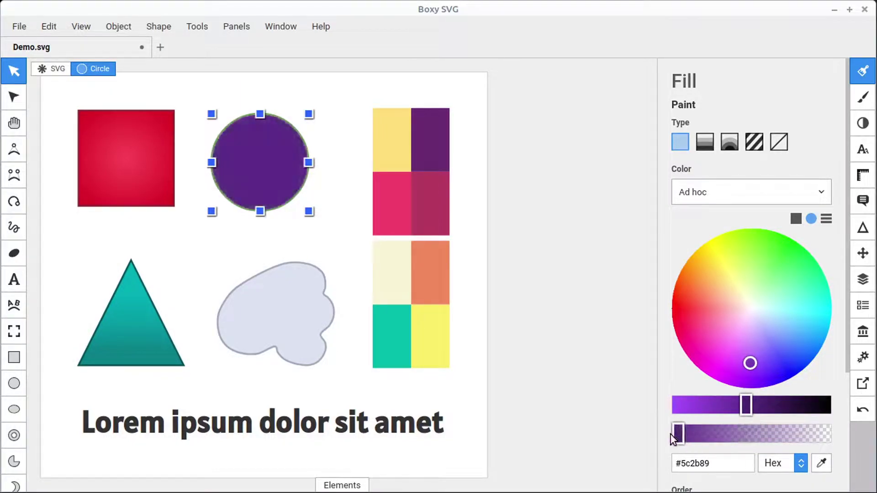
- Change the color value format to RGB and pick the green rgb(48, 137, 51) on the color wheel
left_click(796, 221)
left_click(810, 217)
left_click(715, 464)
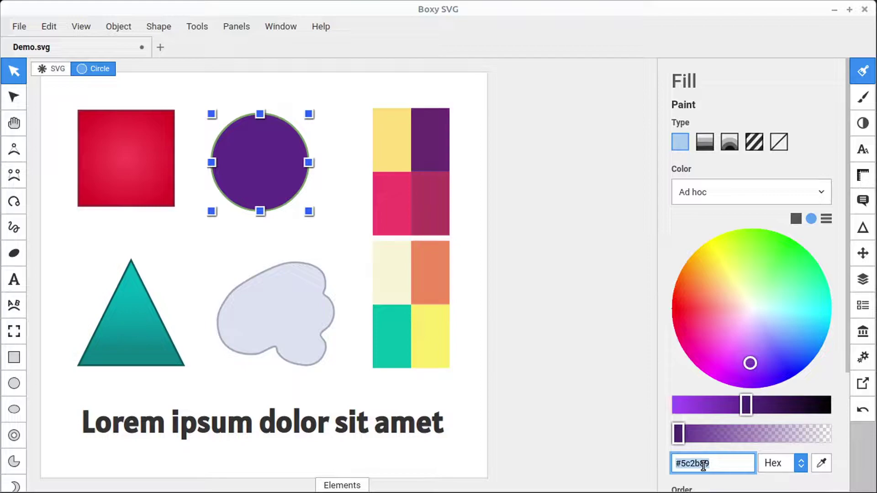
left_click(803, 464)
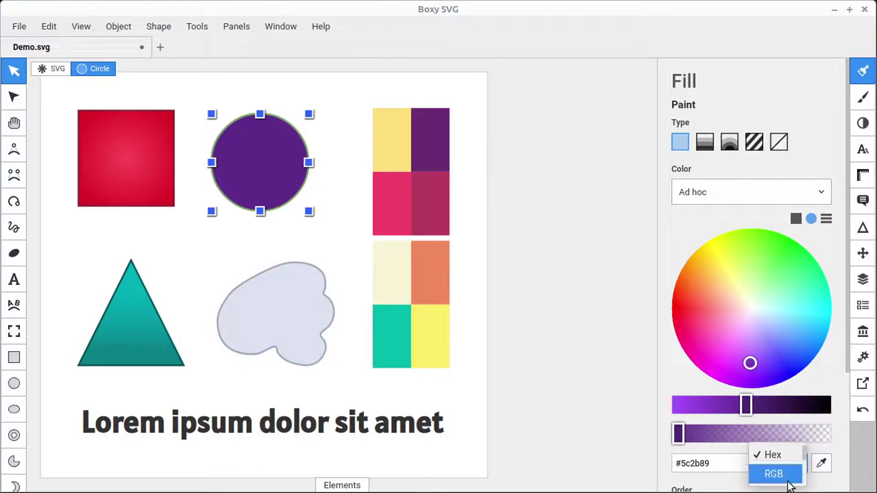
left_click(780, 473)
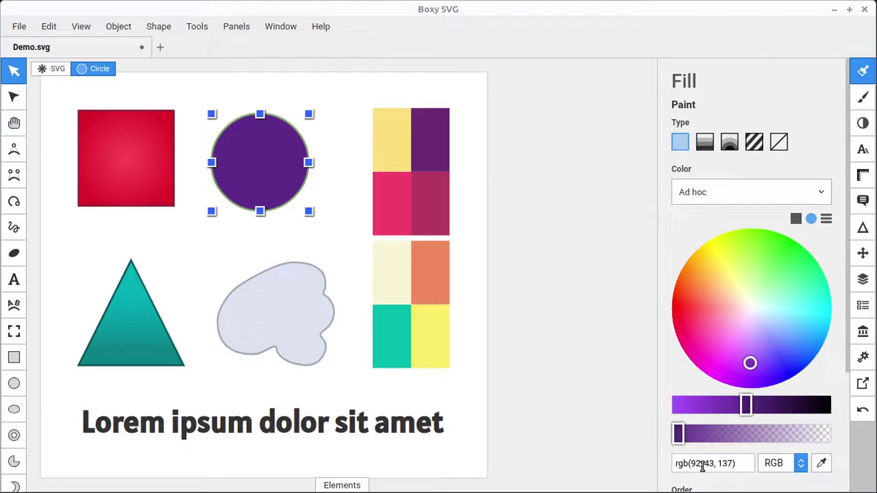
mouse_move(739, 361)
left_mouse_down()
mouse_move(720, 352)
mouse_move(720, 322)
mouse_move(806, 336)
mouse_move(779, 265)
left_mouse_up()
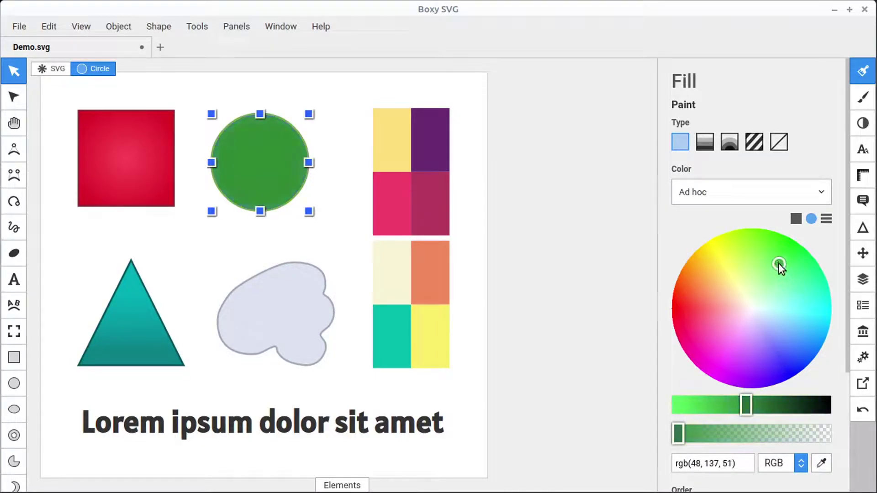
- Display the fill color value in HSL format, then return it to Hex
left_click(800, 465)
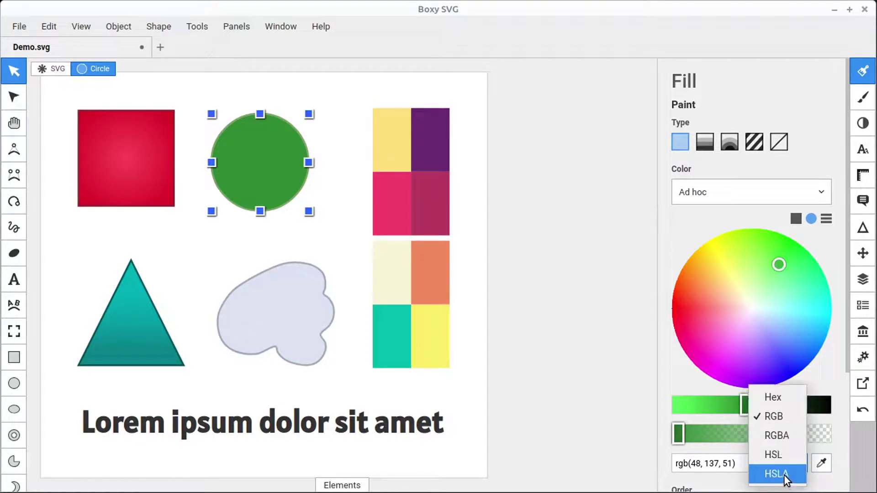
left_click(775, 455)
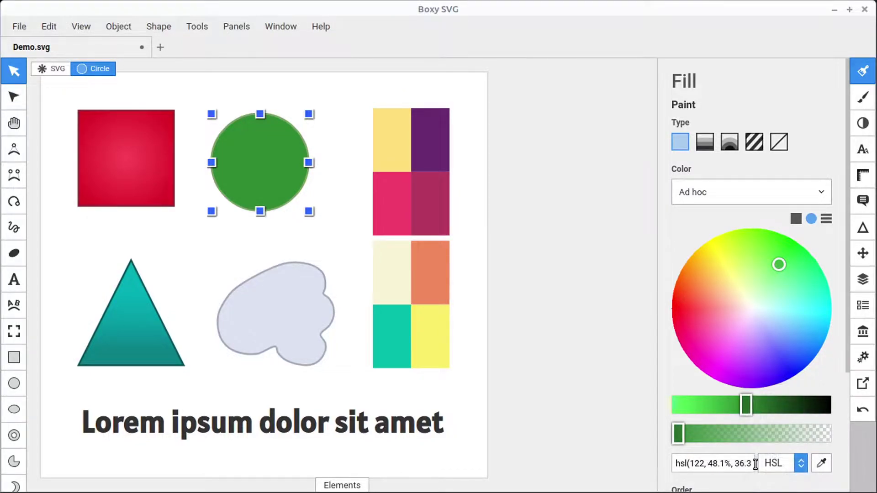
left_click(800, 464)
left_click(775, 408)
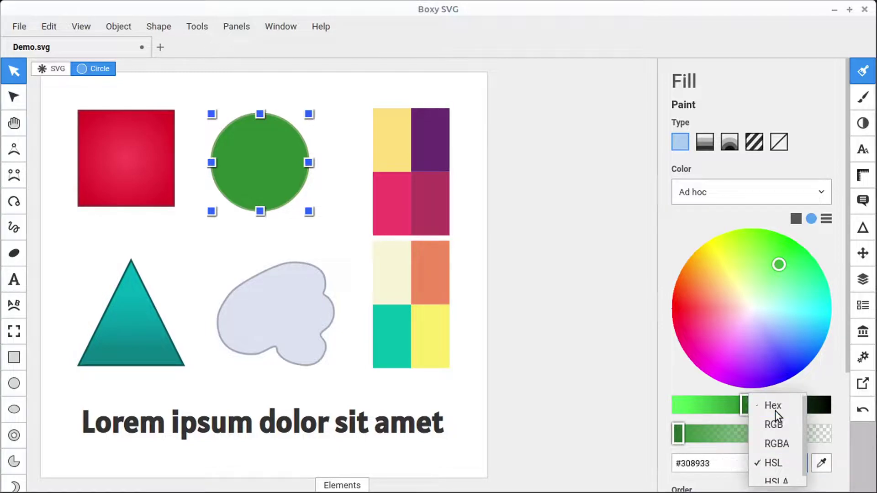
- Switch the color picker to sliders and adjust hue, saturation and lightness to fill the circle with #695cff
left_click(826, 219)
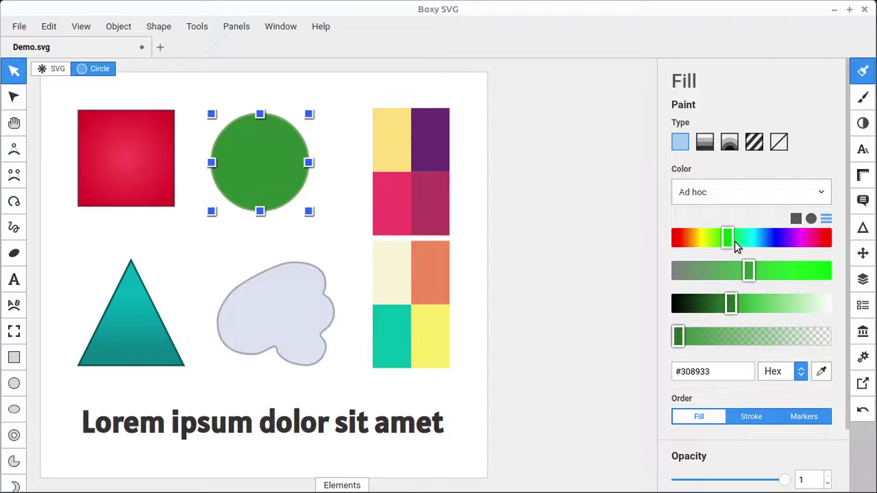
left_click_drag(731, 238, 777, 241)
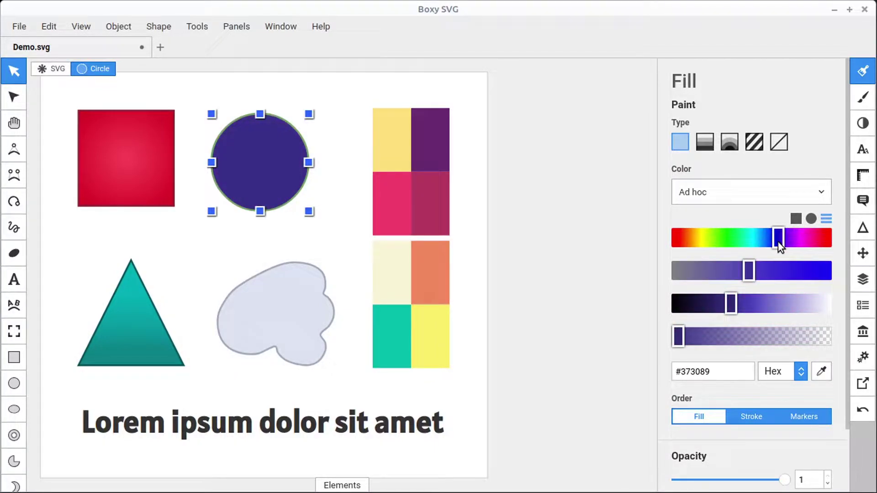
left_click_drag(748, 272, 824, 271)
left_click_drag(736, 305, 777, 306)
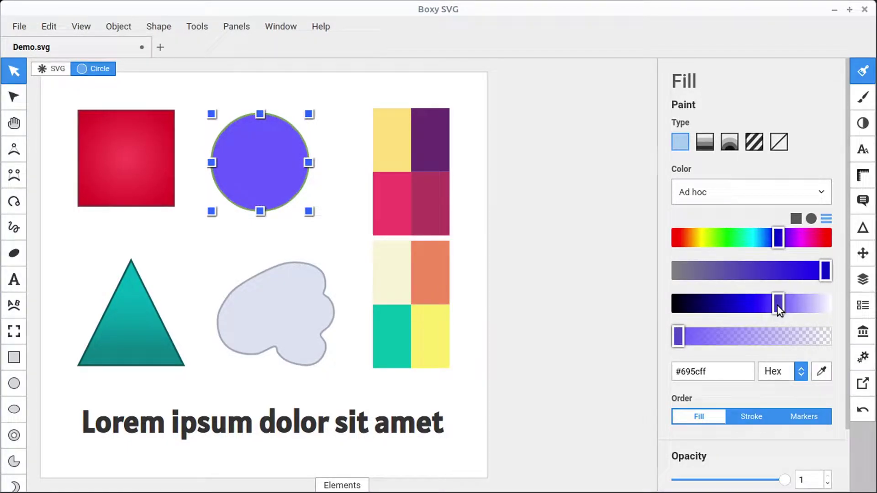
- Sample the dark purple swatch #6a2c70 as the circle's fill and return the color picker to the square view
left_click(821, 373)
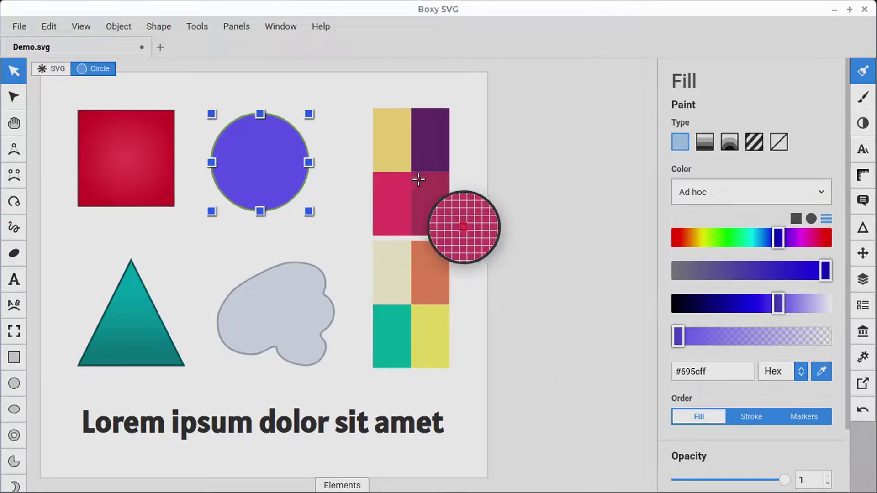
left_click(432, 155)
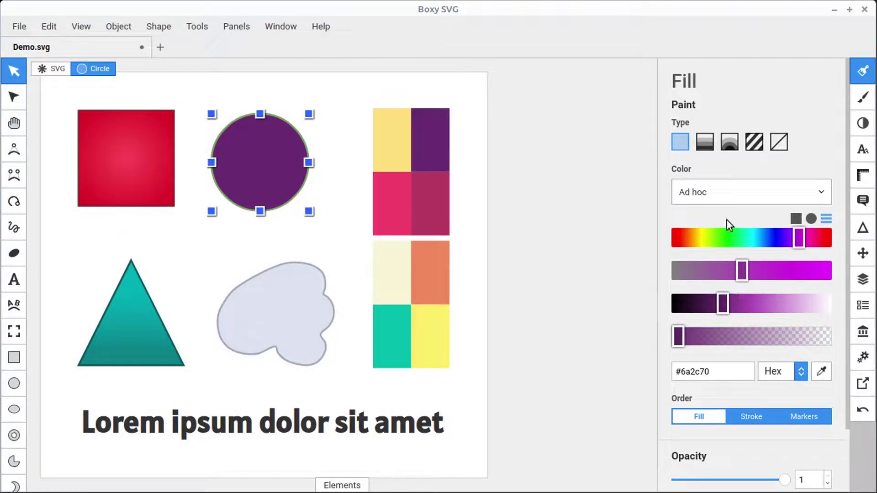
left_click(796, 218)
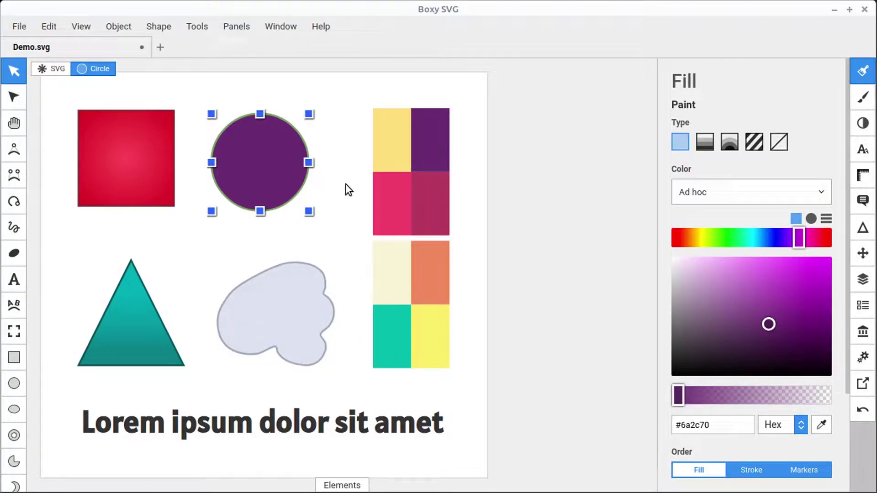
- Compare linear and radial gradient fills on the circle and keep the linear gradient
left_click(700, 141)
left_click(728, 142)
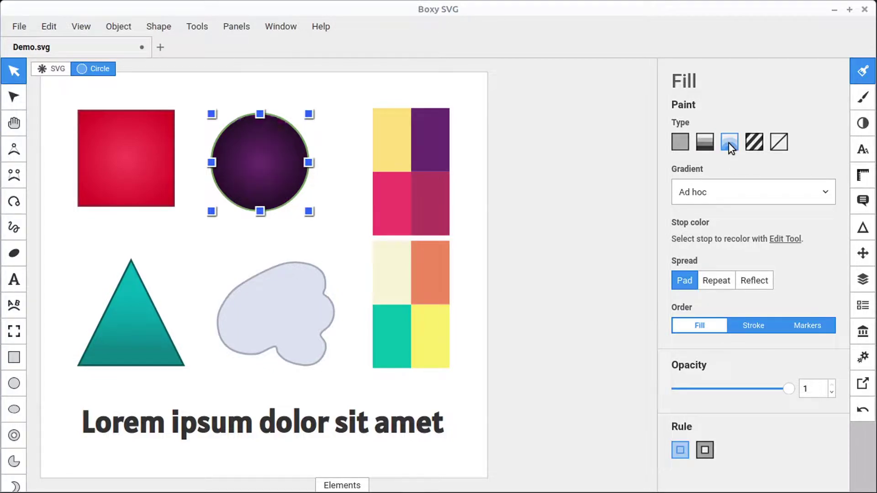
left_click(702, 144)
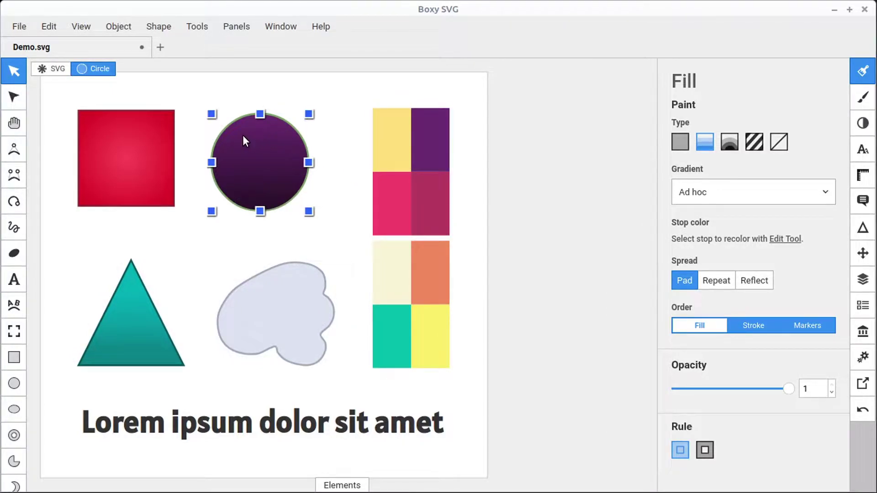
- Shorten the circle's linear gradient with the Edit tool by moving both end stops inside the circle
left_click(14, 98)
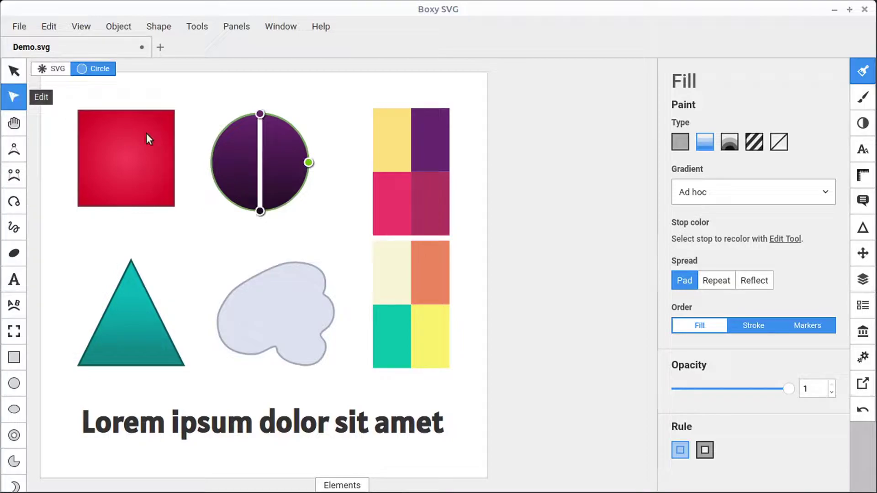
mouse_move(259, 114)
left_mouse_down()
mouse_move(256, 176)
mouse_move(269, 131)
left_mouse_up()
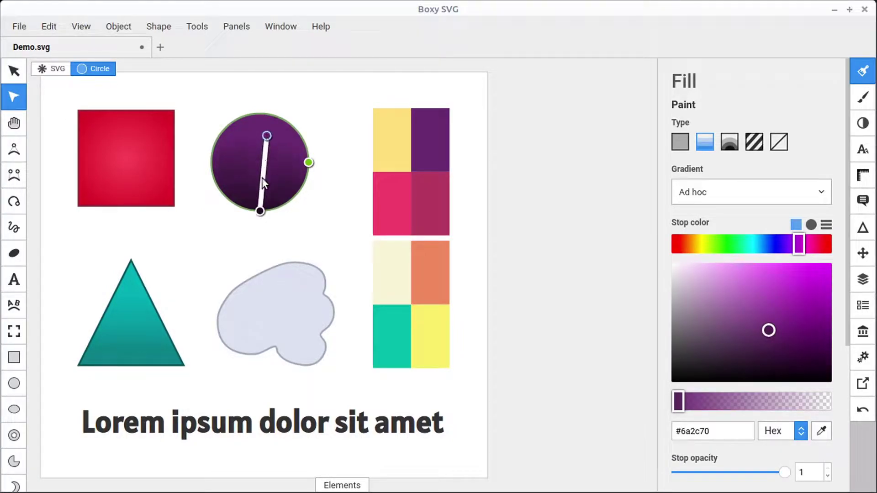
left_click_drag(260, 211, 264, 175)
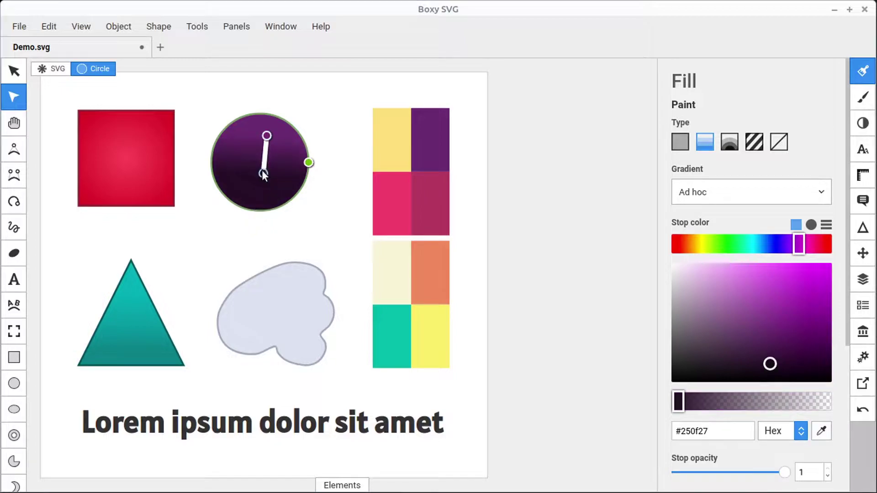
- Recolor the upper stop of the circle's gradient to bright green #00ff77
left_click(268, 135)
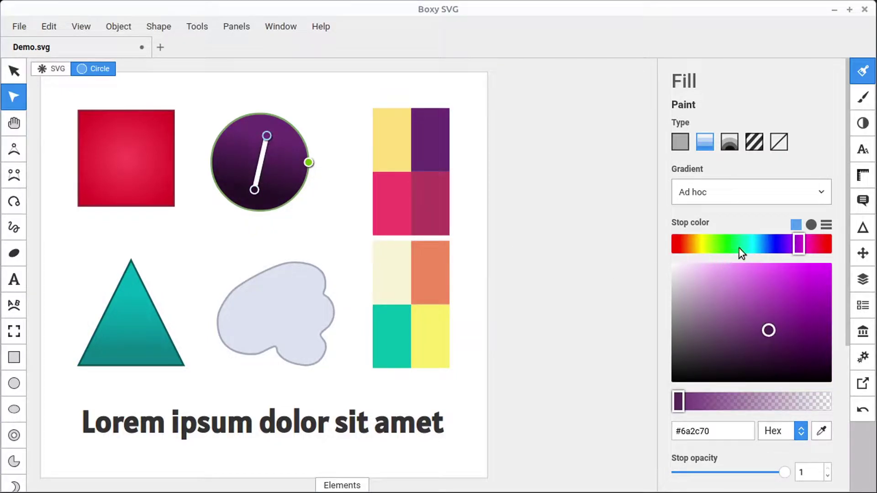
left_click_drag(753, 241, 738, 242)
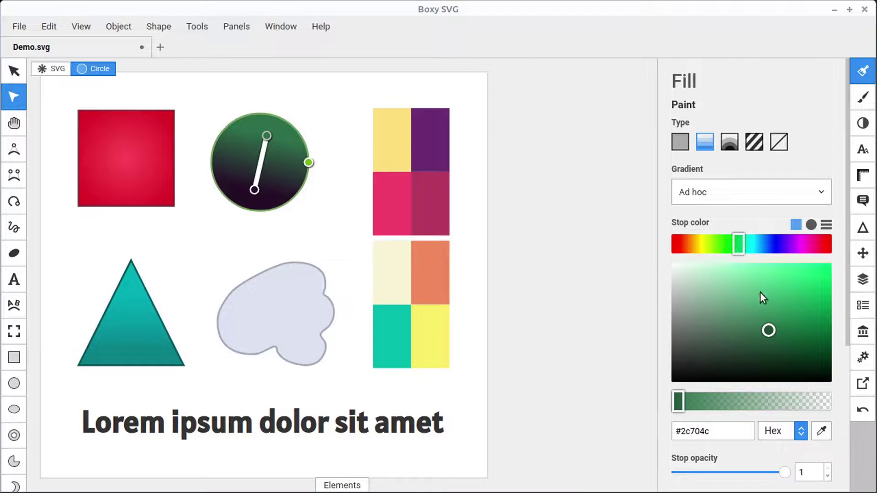
left_click_drag(779, 315, 842, 255)
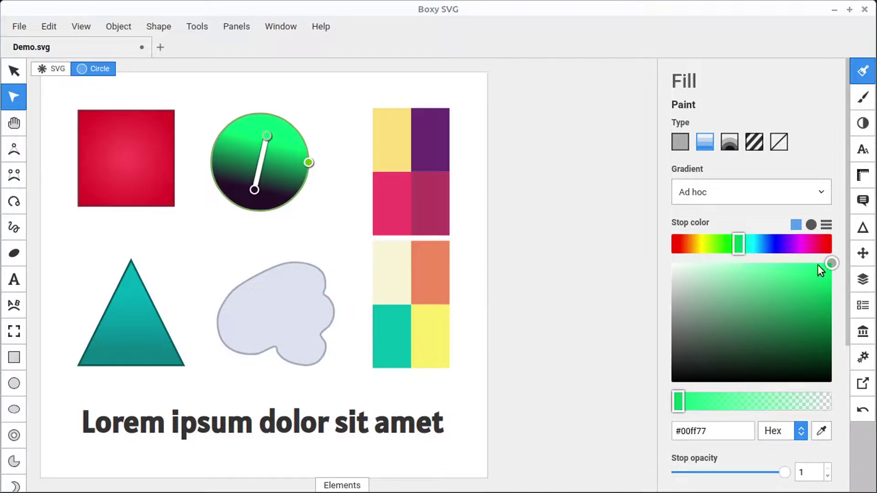
- Move the gradient's lower stop slightly toward the green one and recolor it to red #fa0000
mouse_move(254, 187)
left_mouse_down()
mouse_move(261, 159)
mouse_move(251, 177)
left_mouse_up()
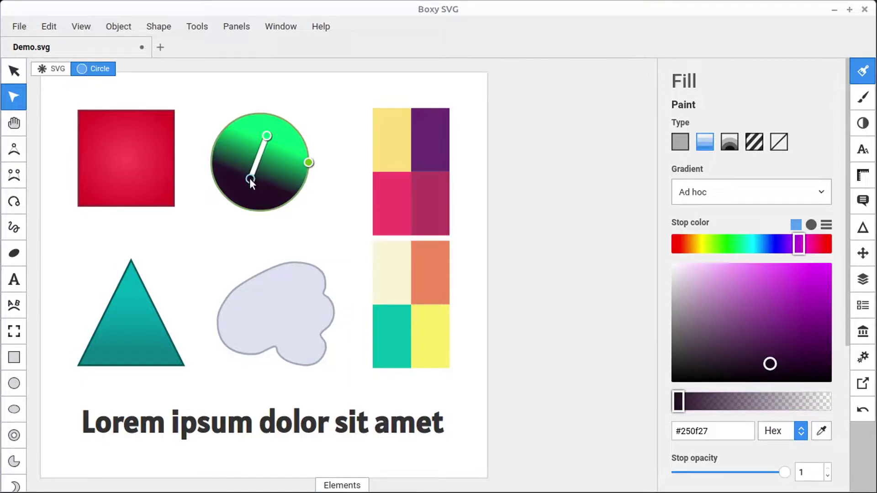
left_click_drag(738, 328, 722, 302)
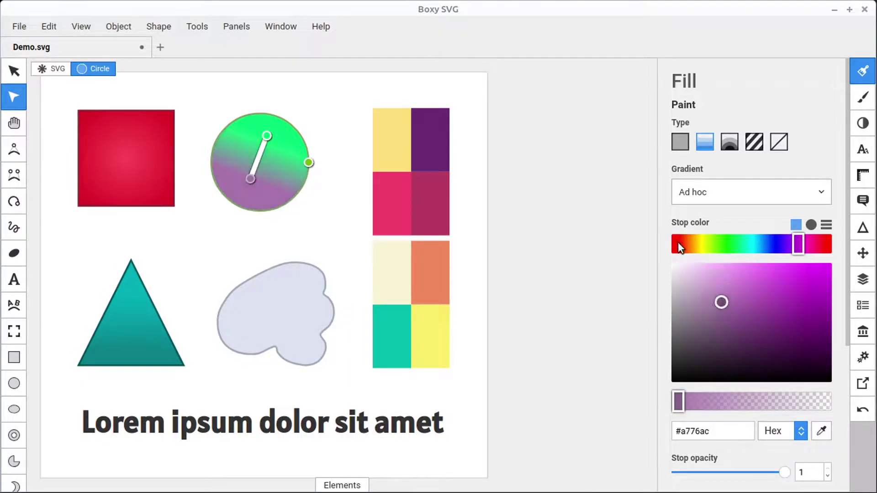
left_click_drag(708, 242, 652, 247)
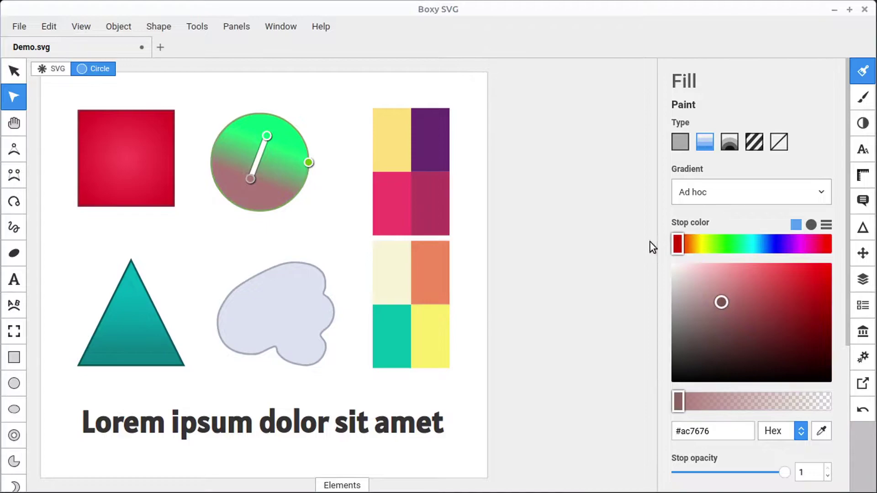
left_click_drag(754, 303, 840, 263)
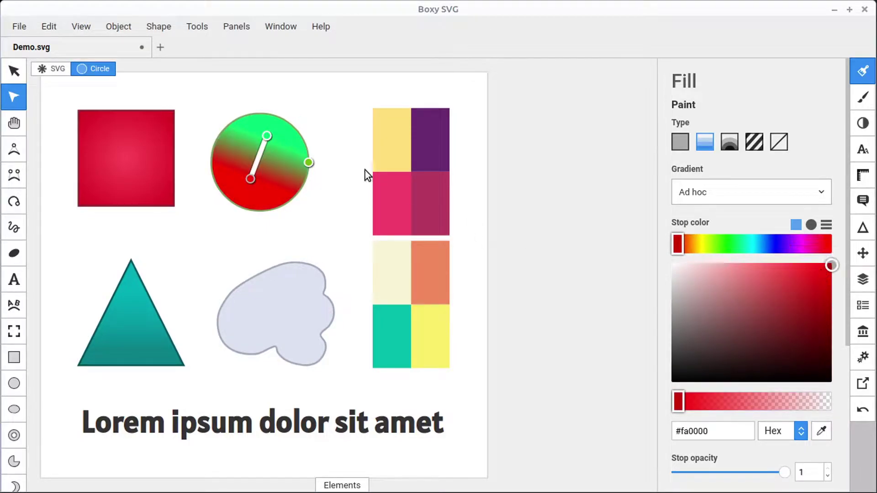
- Reposition the red and green end stops to stretch and tilt the gradient diagonally across the circle
left_click_drag(243, 184, 245, 189)
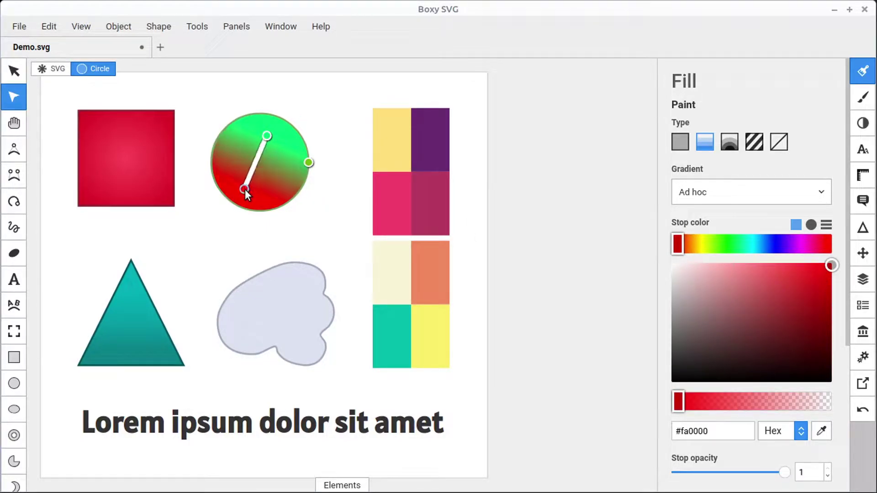
mouse_move(275, 136)
left_mouse_down()
mouse_move(253, 176)
mouse_move(278, 130)
left_mouse_up()
left_click(245, 191)
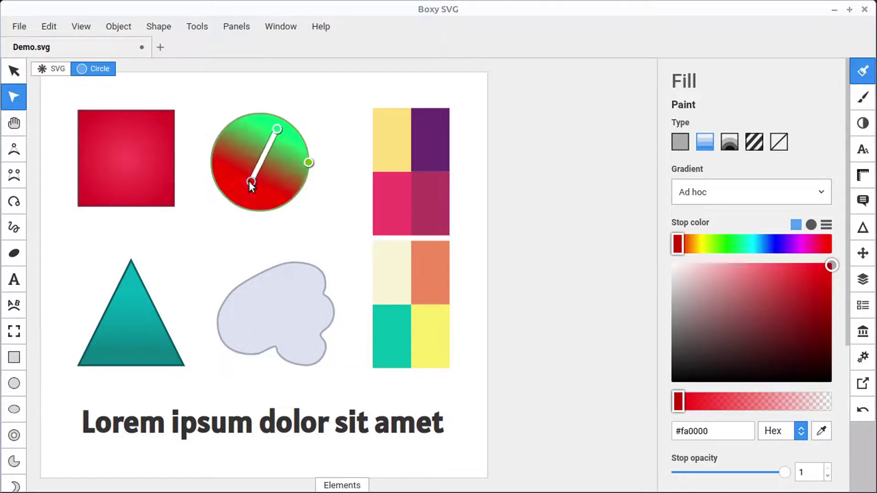
- Add a middle stop to the gradient near the circle's center and color it blue #002afa
left_click(261, 161)
mouse_move(261, 160)
left_mouse_down()
mouse_move(268, 150)
mouse_move(257, 172)
mouse_move(259, 163)
left_mouse_up()
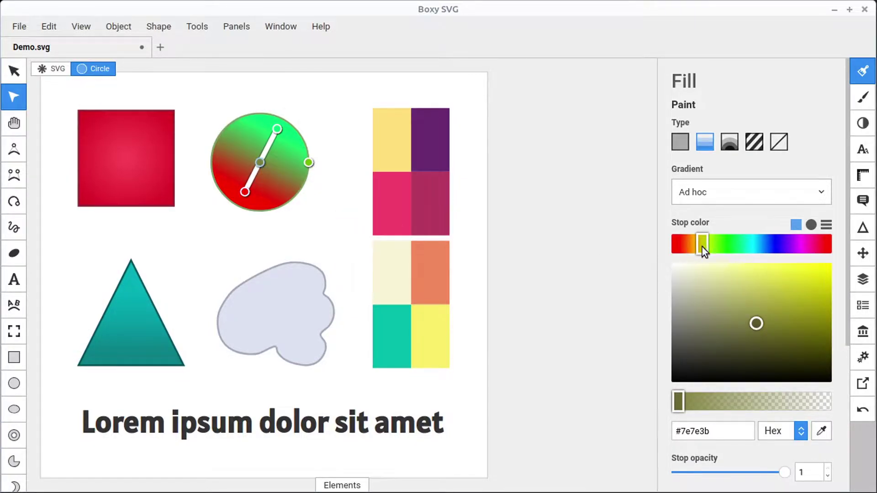
left_click_drag(716, 243, 772, 244)
left_click_drag(759, 324, 839, 268)
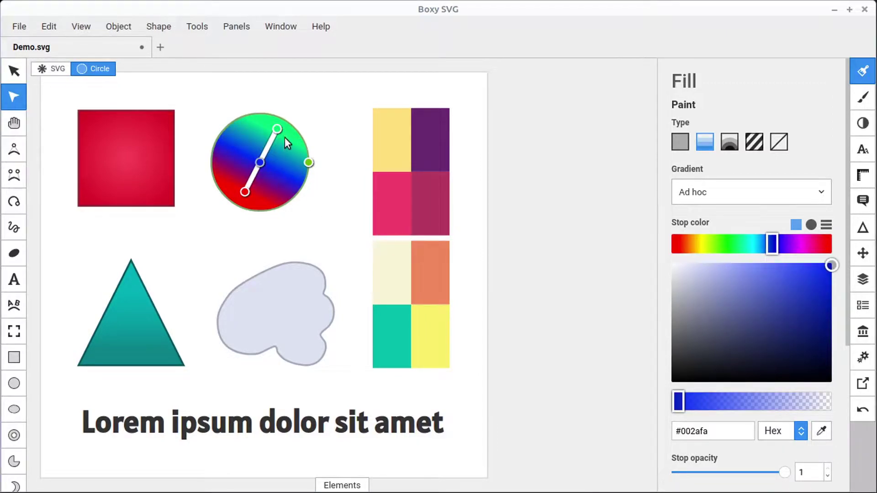
- Add a white #ffffff stop between the green and blue stops, and move the blue stop closer to the red end
left_click(342, 129)
scroll(342, 129, "up", 5)
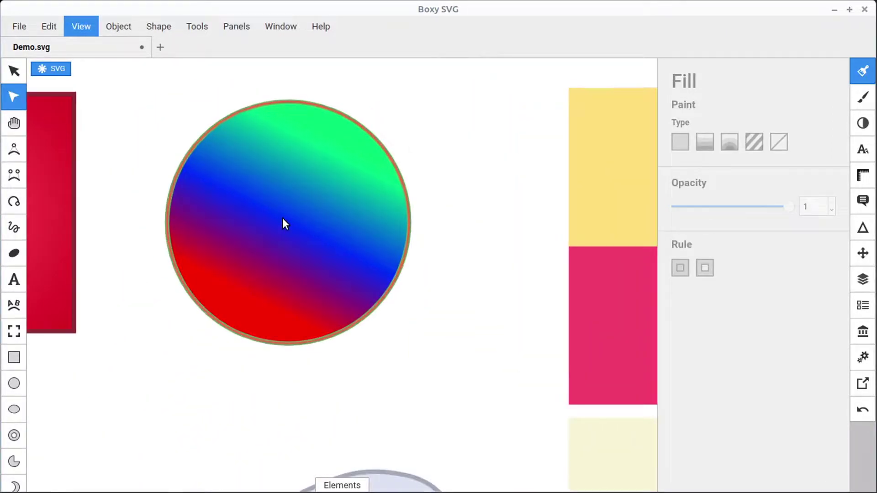
scroll(282, 222, "up", 1)
left_click(282, 223)
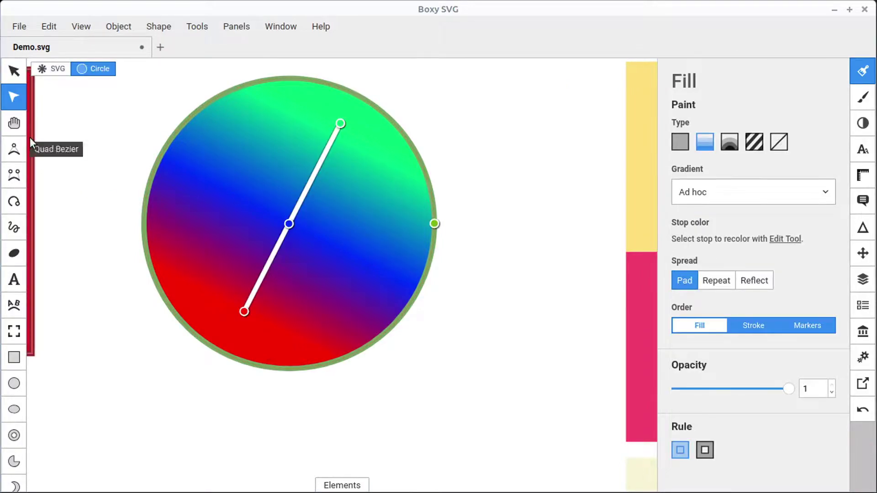
mouse_move(244, 312)
left_mouse_down()
mouse_move(228, 331)
mouse_move(250, 305)
left_mouse_up()
left_click(316, 168)
mouse_move(316, 167)
left_mouse_down()
mouse_move(298, 193)
mouse_move(312, 179)
left_mouse_up()
left_click(701, 245)
left_click_drag(745, 292, 633, 244)
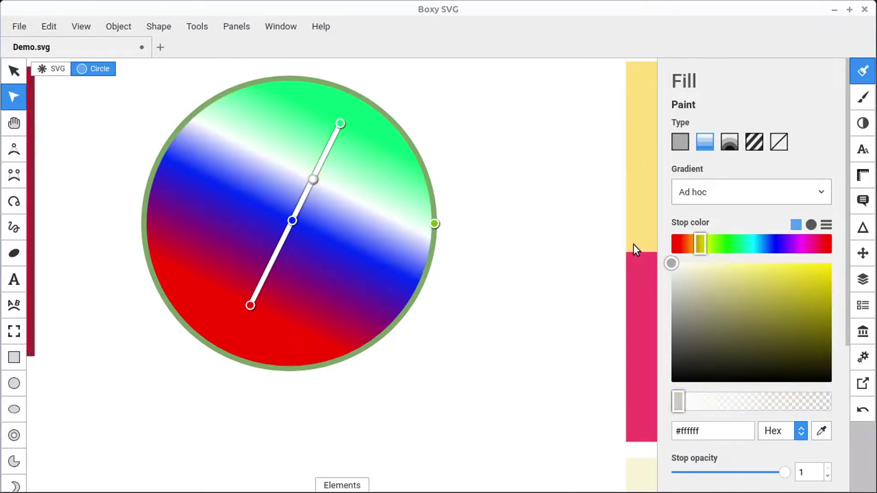
left_click_drag(293, 222, 276, 253)
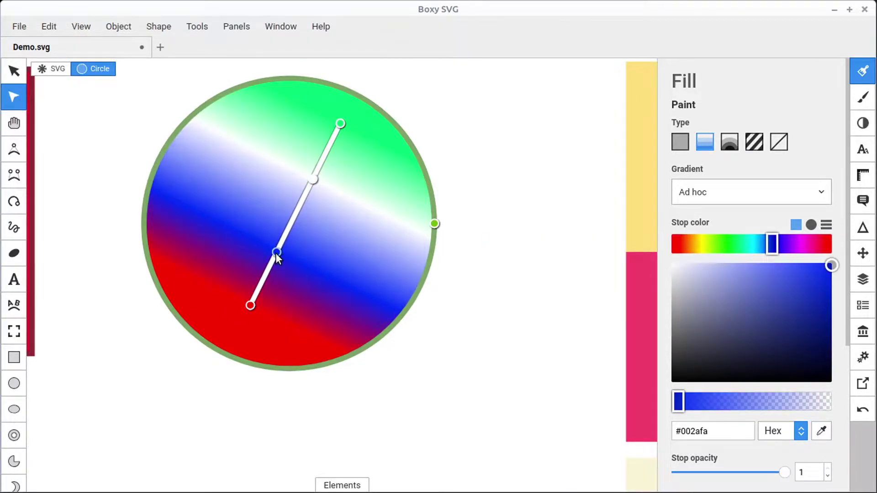
- Change the circle's fill to a radial gradient and adjust its center, stops and radius handles
left_click(730, 141)
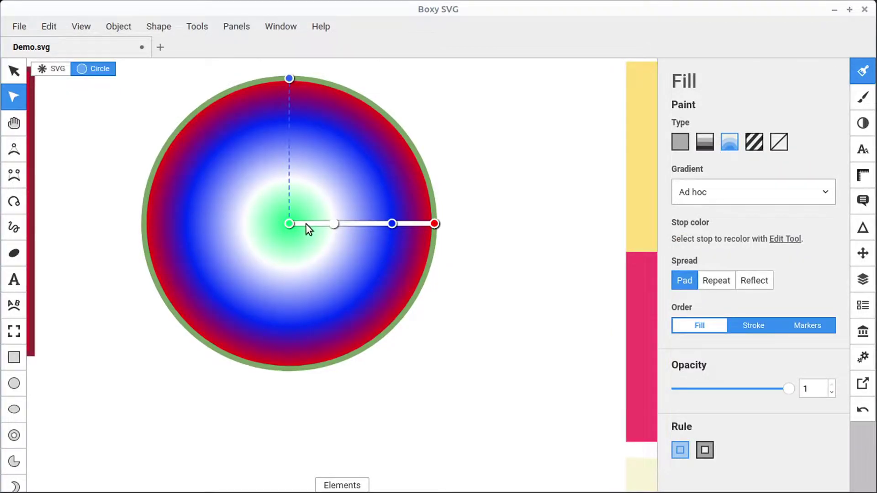
left_click_drag(289, 223, 409, 230)
mouse_move(294, 81)
left_mouse_down()
mouse_move(297, 165)
mouse_move(296, 103)
mouse_move(257, 143)
mouse_move(254, 185)
mouse_move(255, 125)
mouse_move(289, 107)
mouse_move(292, 166)
mouse_move(297, 88)
left_mouse_up()
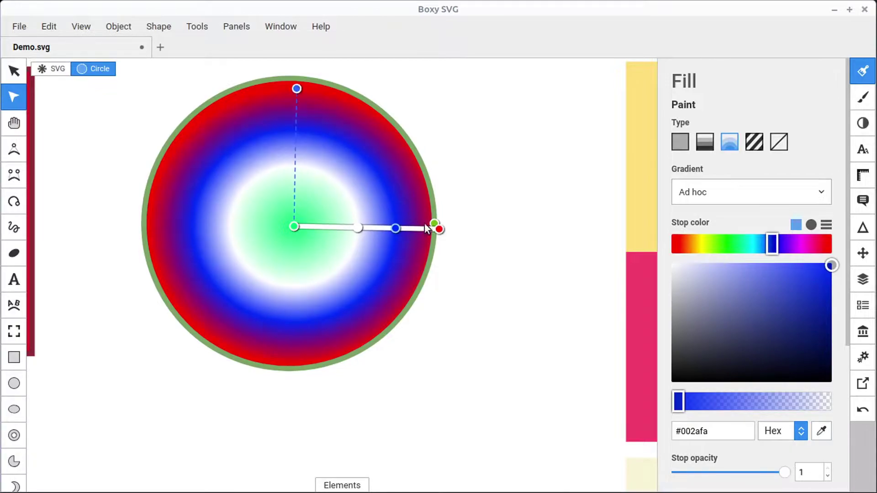
mouse_move(440, 231)
left_mouse_down()
mouse_move(413, 232)
mouse_move(434, 232)
left_mouse_up()
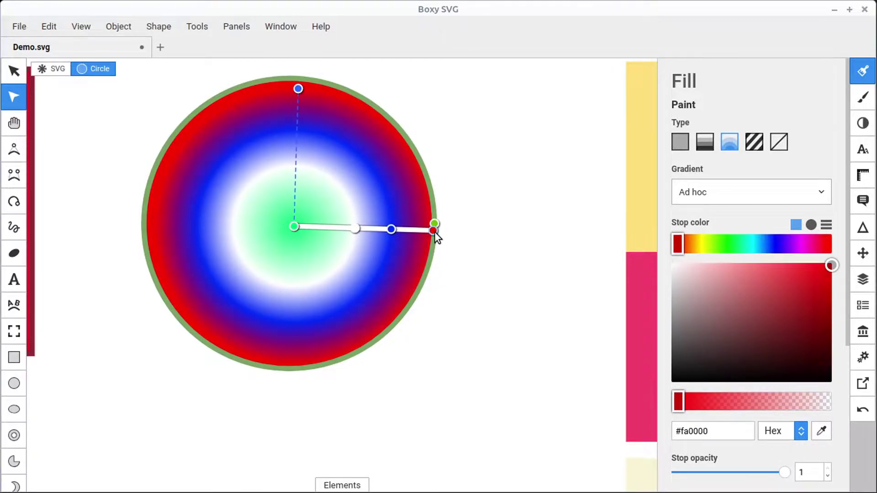
- Return the circle to a linear gradient with Repeat spread and bring the green stop close to the red one, forming tilted stripes
left_click(704, 145)
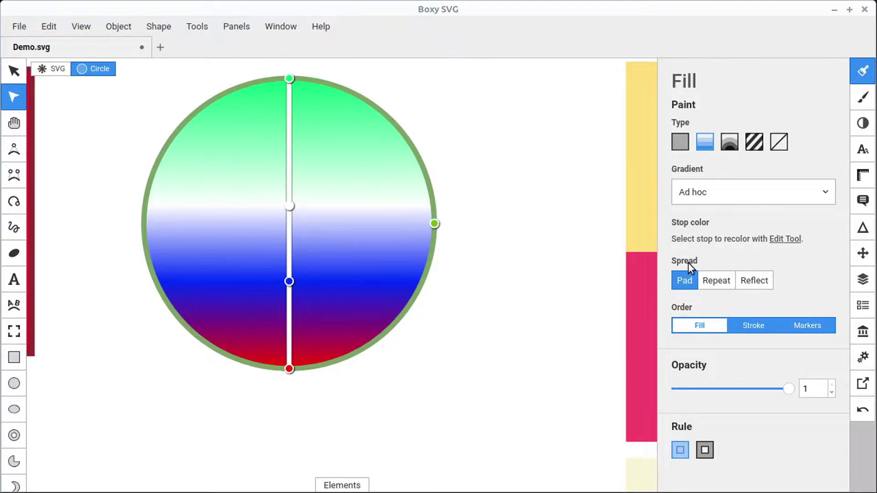
left_click(713, 281)
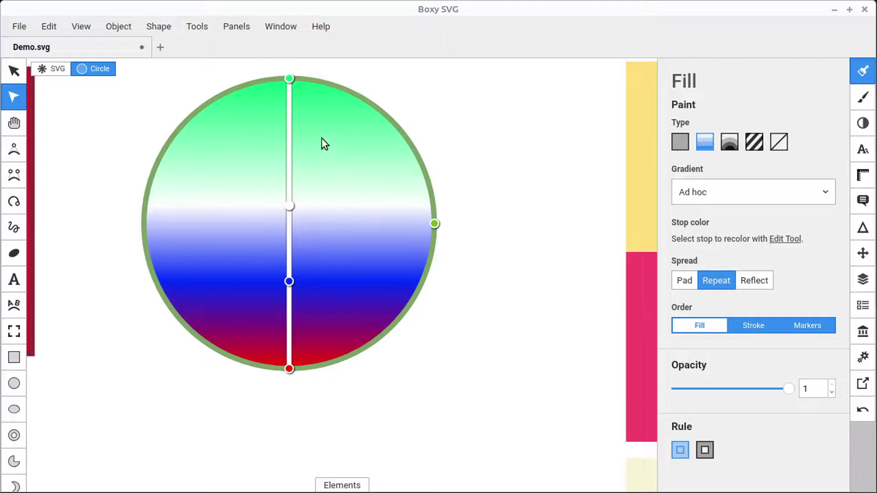
left_click_drag(289, 78, 284, 330)
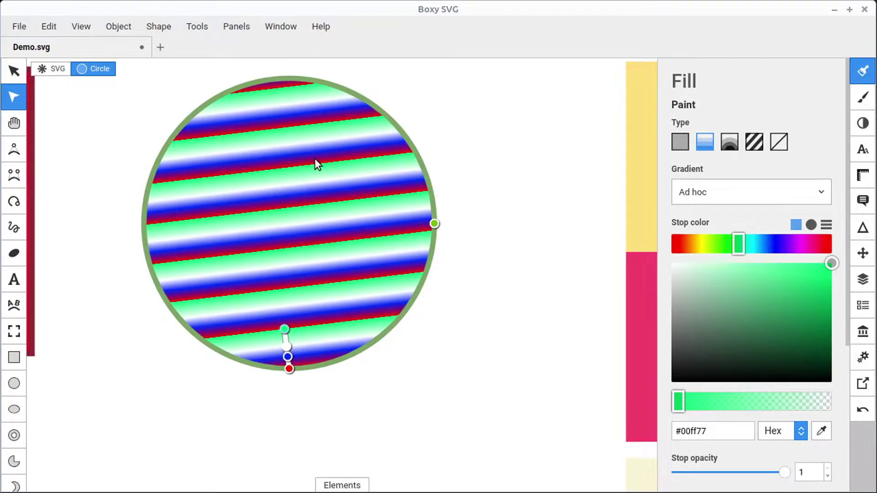
- Set the gradient spread to Reflect and move the green stop slightly away from the red one to widen the stripes
scroll(784, 361, "down", 3)
left_click(753, 373)
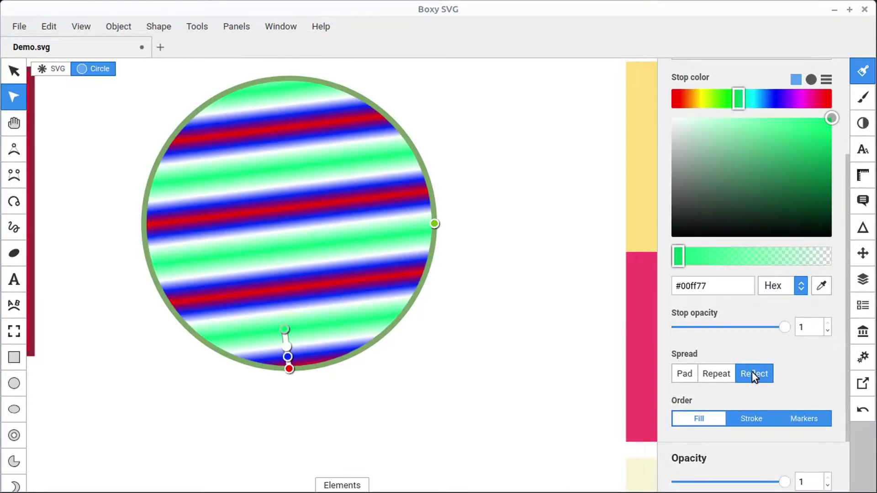
mouse_move(285, 330)
left_mouse_down()
mouse_move(285, 292)
mouse_move(292, 333)
mouse_move(311, 326)
mouse_move(295, 344)
mouse_move(308, 316)
mouse_move(299, 336)
mouse_move(313, 201)
mouse_move(301, 94)
mouse_move(282, 320)
left_mouse_up()
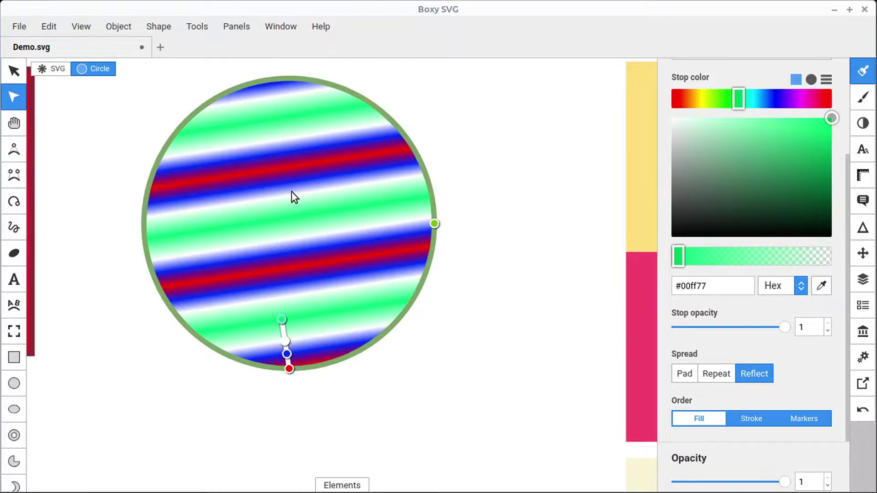
- Add a reusable gradient definition to the document from the selected circle's fill
left_click(863, 306)
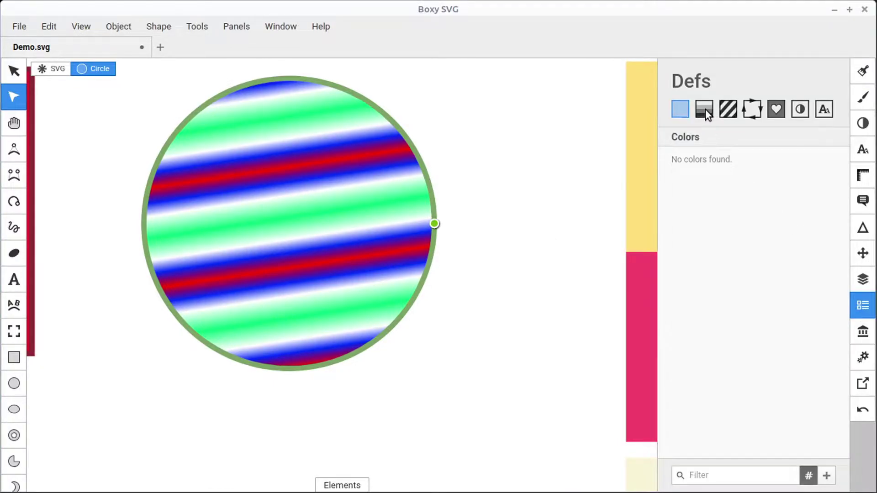
left_click(704, 109)
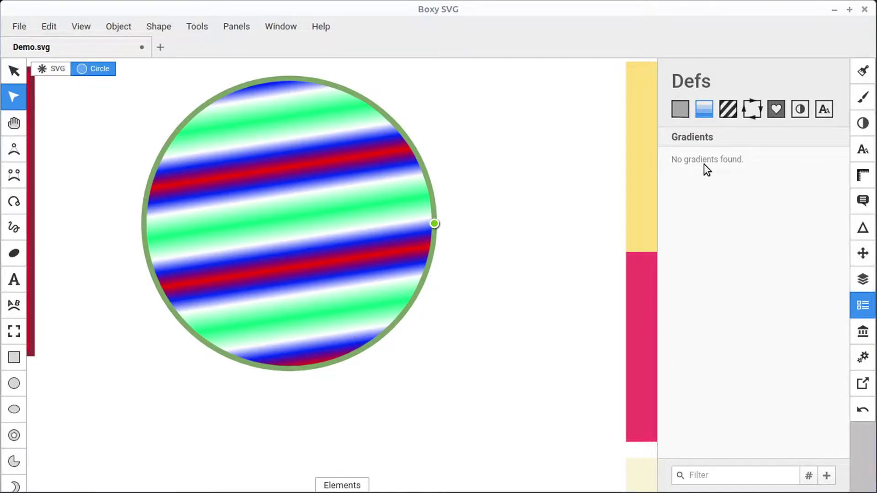
left_click(827, 476)
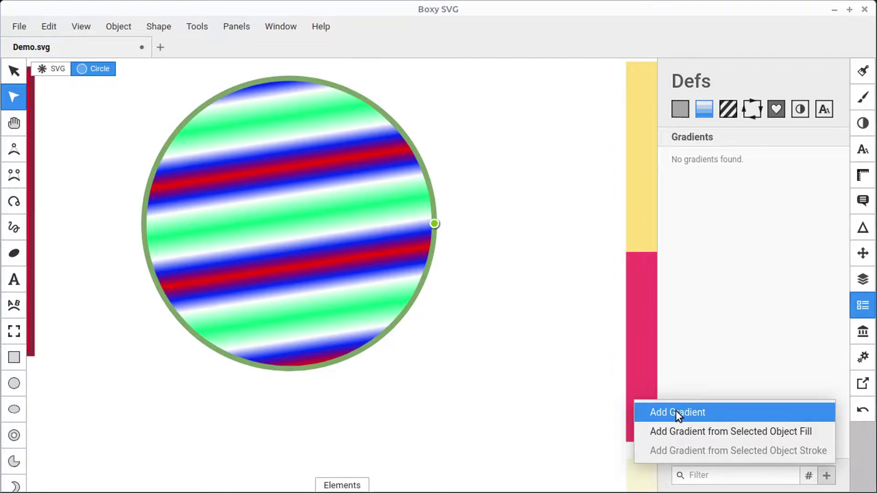
left_click(716, 431)
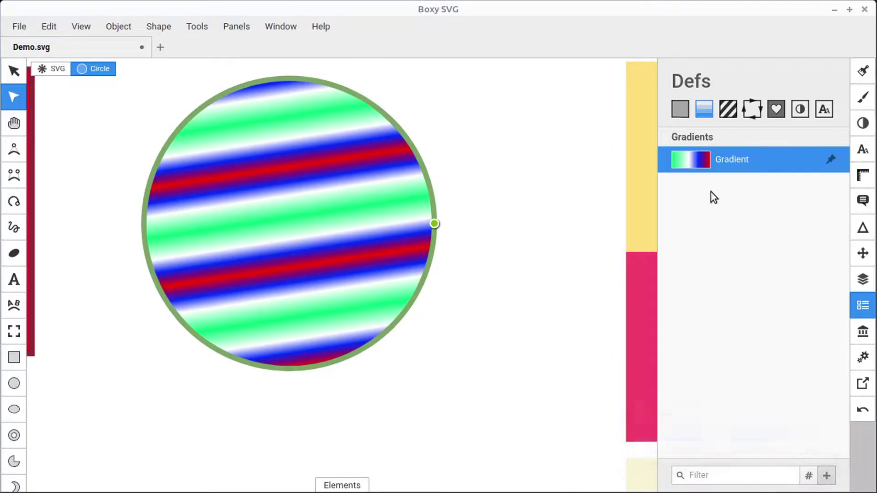
- In the saved gradient, move the white stop toward the green end and recolor the blue stop to #f6da00 at offset 0.613
left_click(698, 160)
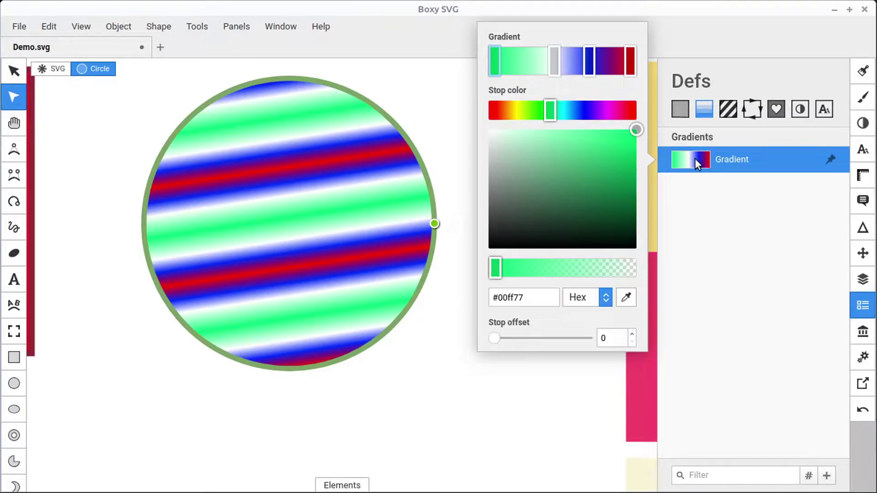
left_click_drag(554, 67, 575, 65)
left_click_drag(561, 177, 640, 131)
left_click(515, 111)
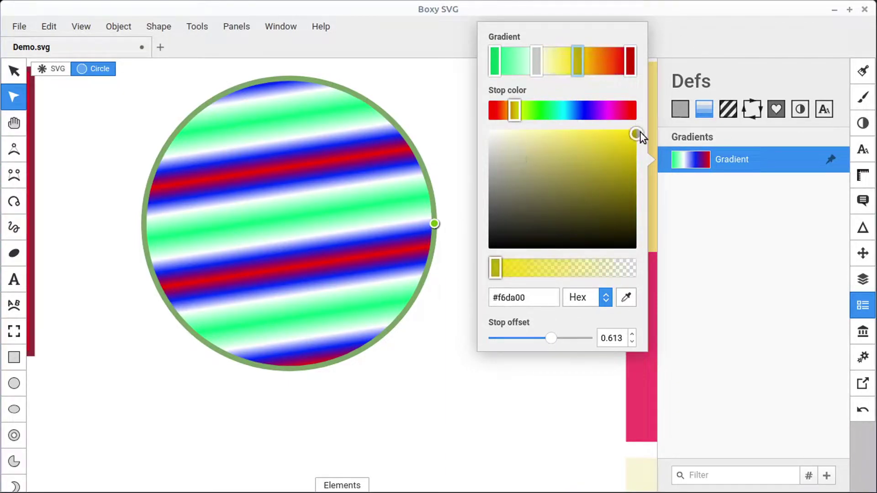
- Recolor the saved gradient's first stop to blue #0000ff and close the gradient editor
left_click(496, 62)
left_click_drag(550, 105, 586, 108)
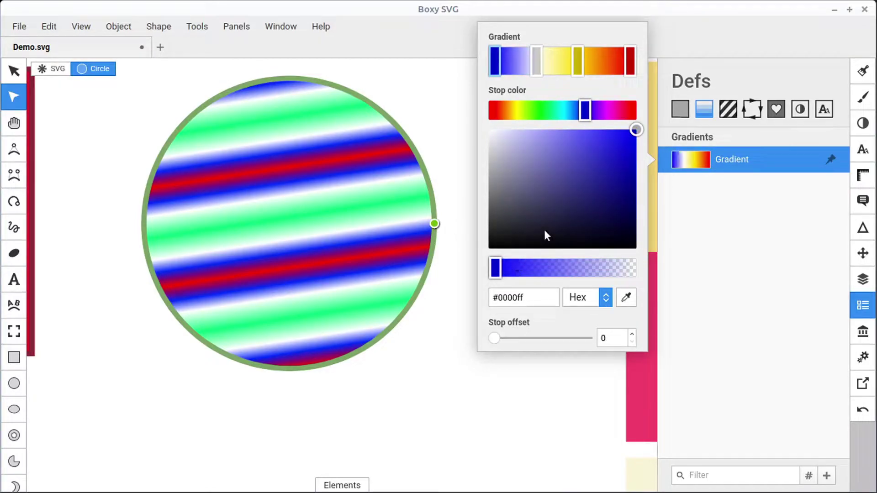
left_click(736, 192)
- Apply the saved gradient as the fill of the light blue blob shape
key("ctrl+0")
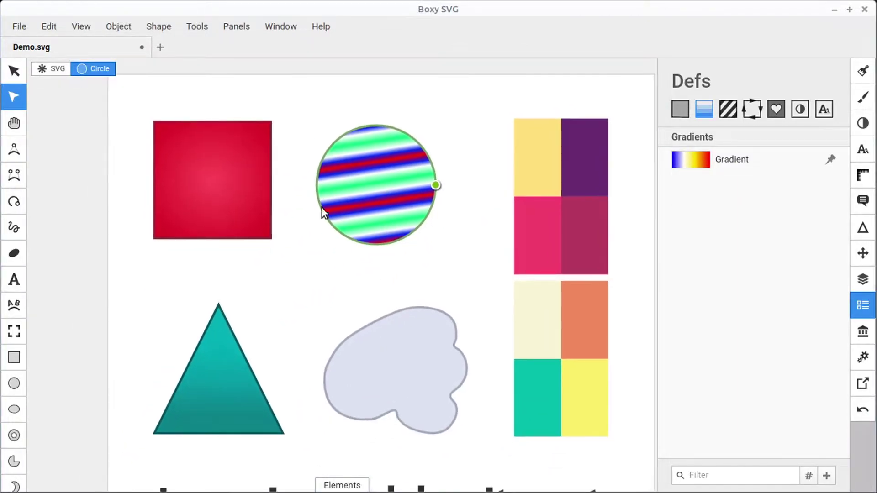
left_click_drag(698, 161, 577, 260)
left_click_drag(421, 359, 421, 361)
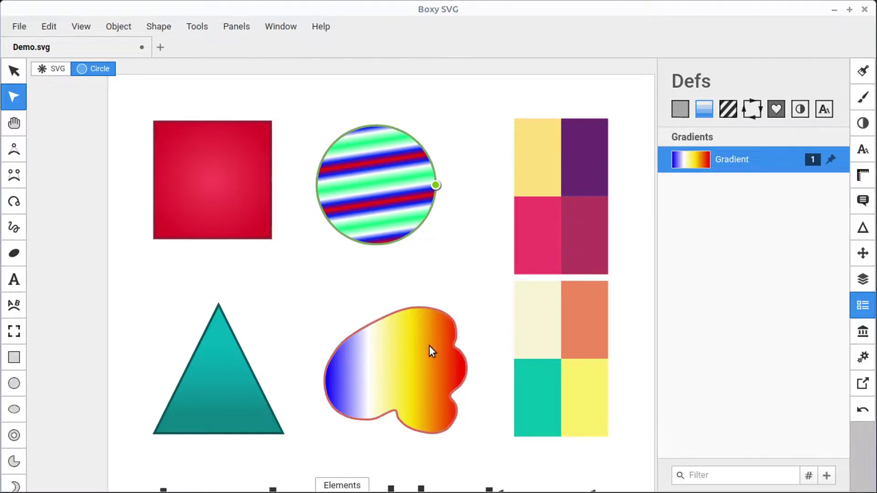
- Apply the saved gradient as the fill of the striped circle and the red square
left_click_drag(692, 162, 412, 182)
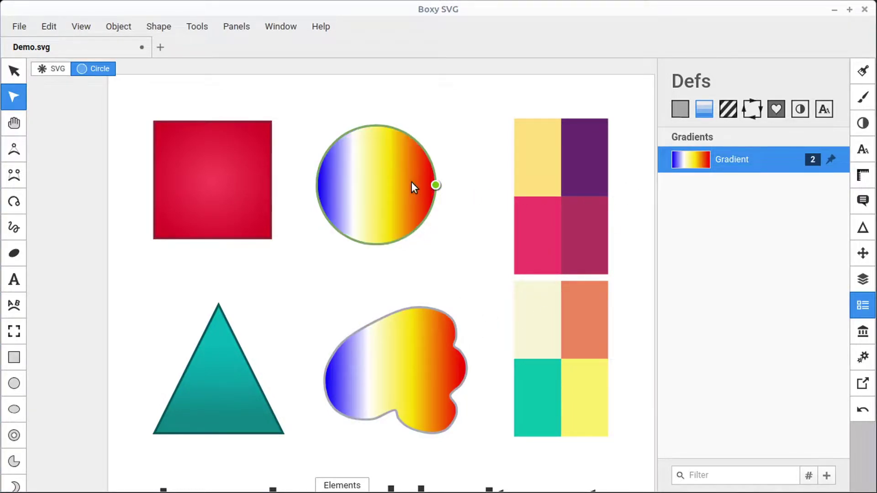
left_click_drag(240, 198, 238, 198)
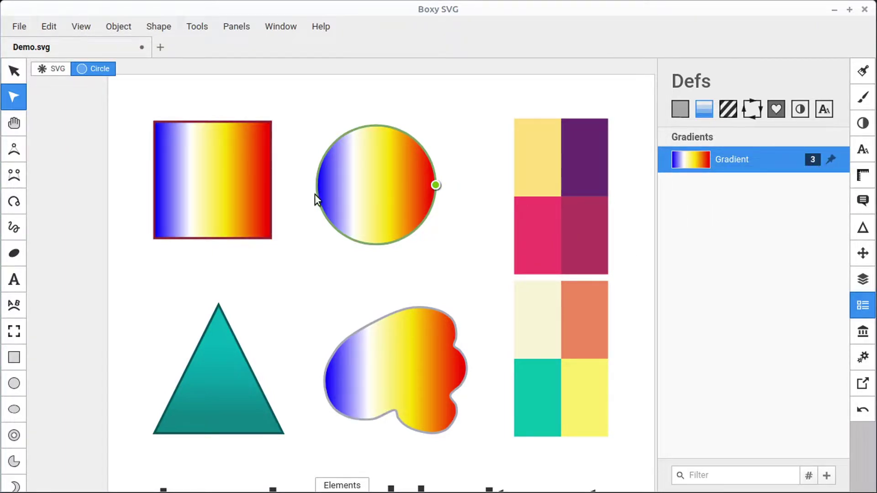
- In the saved gradient, recolor the blue first stop to bright green and move the yellow stop to offset 0.729
left_click(694, 159)
left_click(575, 180)
left_click_drag(574, 186, 510, 172)
left_click_drag(557, 110, 538, 147)
left_click(637, 144)
left_click_drag(578, 61, 598, 64)
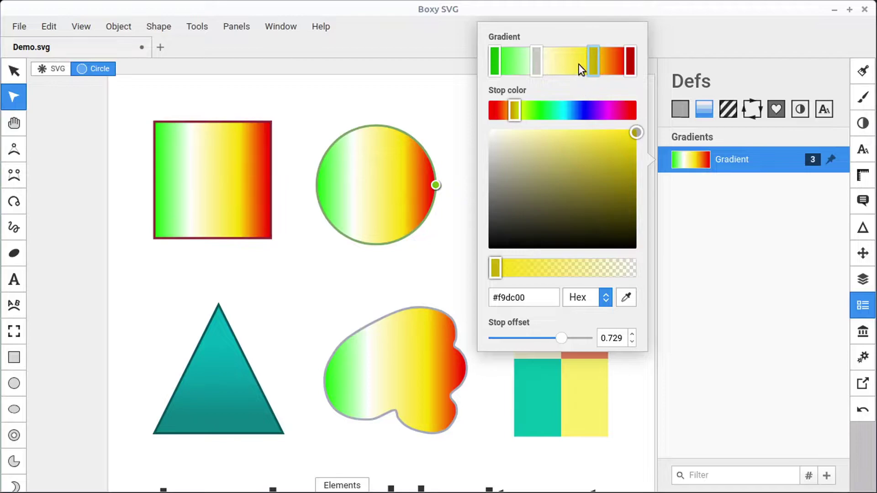
mouse_move(538, 62)
left_mouse_down()
mouse_move(514, 65)
mouse_move(564, 69)
mouse_move(536, 72)
left_mouse_up()
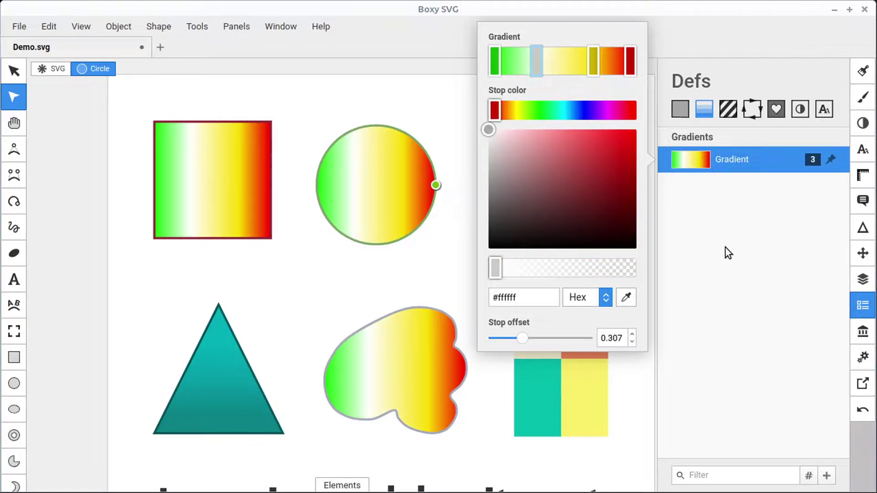
left_click(703, 209)
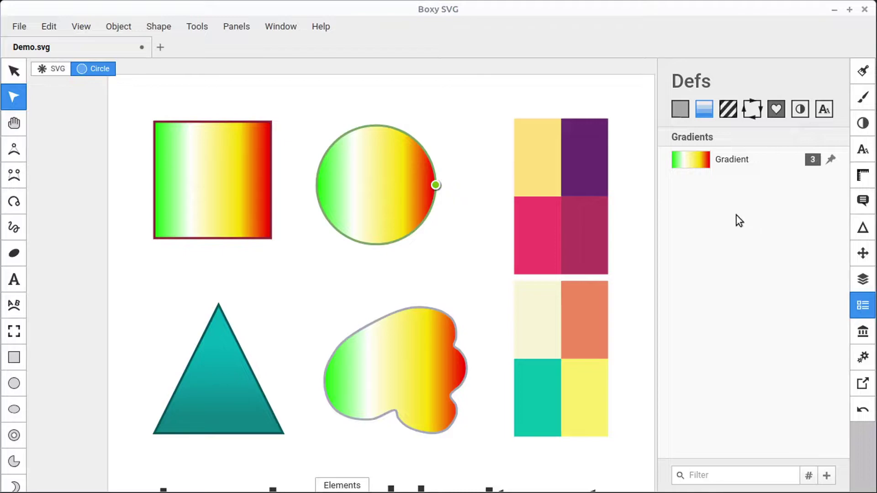
- Save the pink palette rectangle's fill as a reusable color definition in the document
left_click(729, 111)
left_click(681, 110)
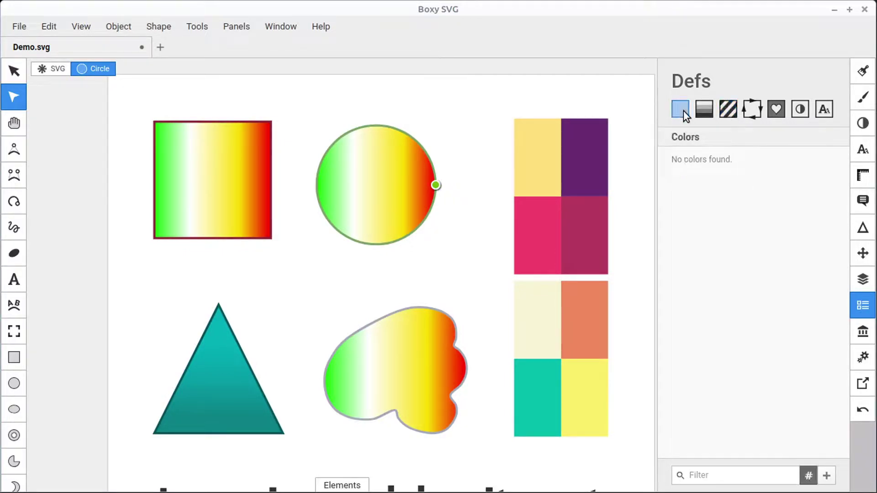
left_click(543, 240)
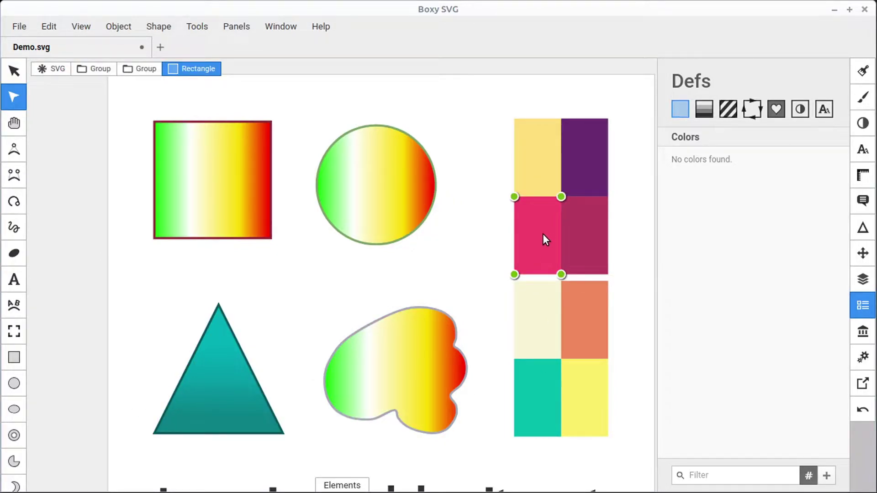
left_click(827, 476)
left_click(719, 407)
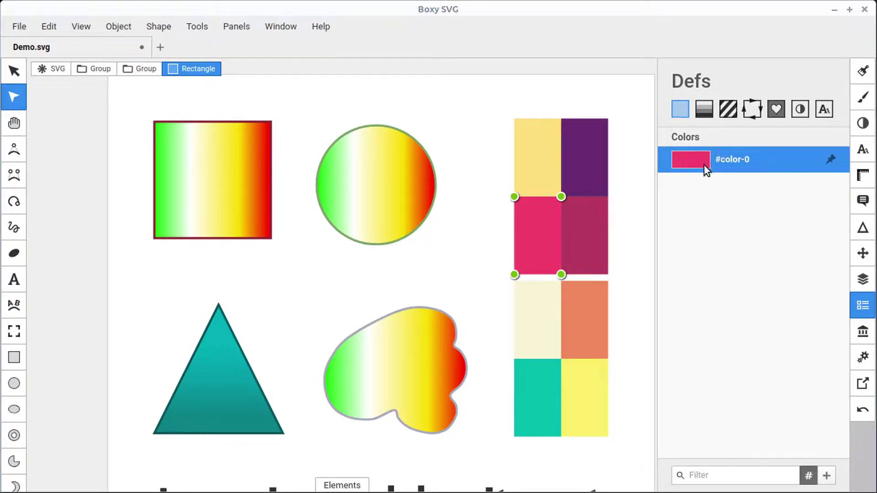
left_click(703, 110)
left_click(686, 109)
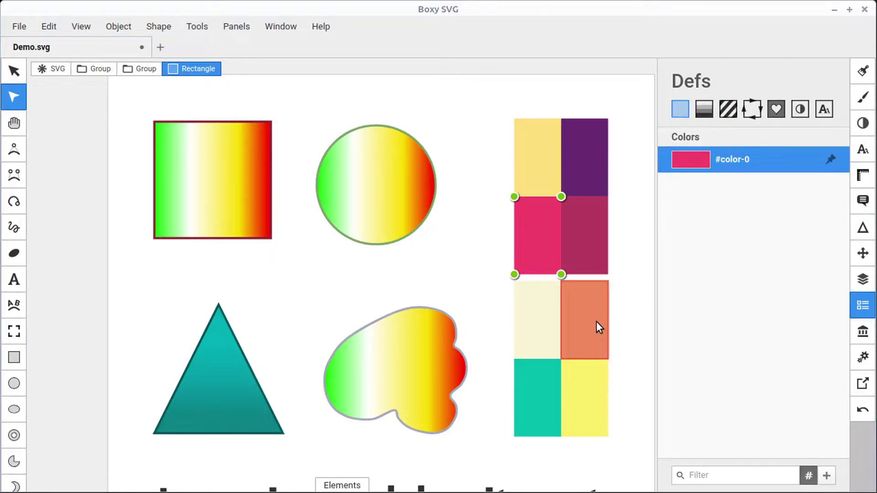
- Lower the pink rectangle's fill opacity to 0.54, move it over the circle and show its source code
left_click(863, 72)
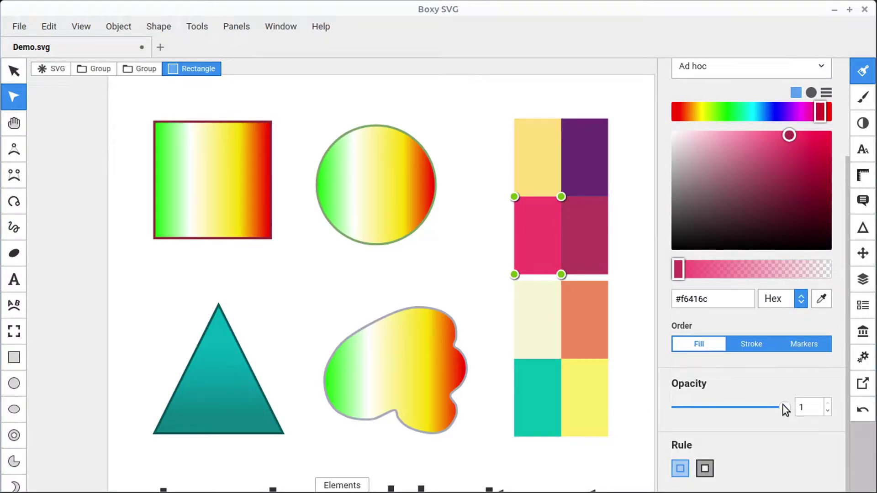
mouse_move(785, 407)
left_mouse_down()
mouse_move(717, 409)
mouse_move(798, 410)
left_mouse_up()
left_click_drag(777, 410, 730, 396)
key("v")
left_click_drag(547, 231, 414, 226)
left_click(356, 485)
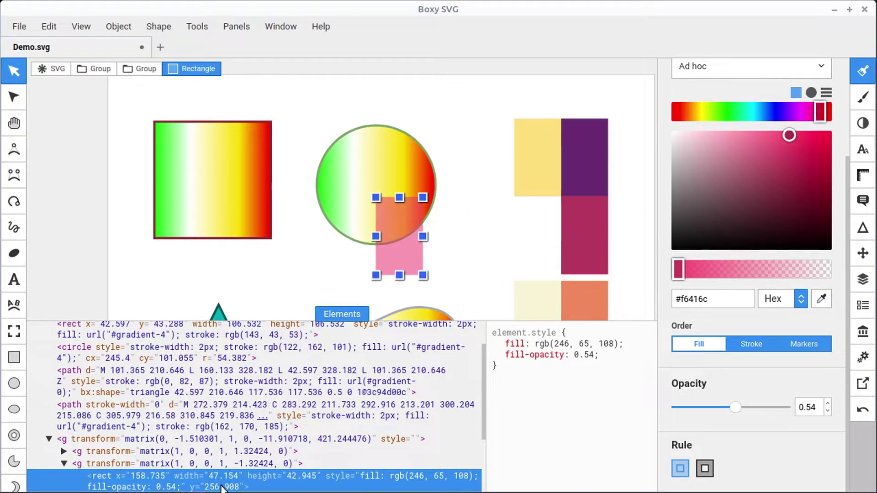
- Return the pink rectangle's fill opacity to 1 and lower its fill color's alpha to 0.42
left_click_drag(725, 411, 785, 408)
left_click_drag(679, 269, 763, 274)
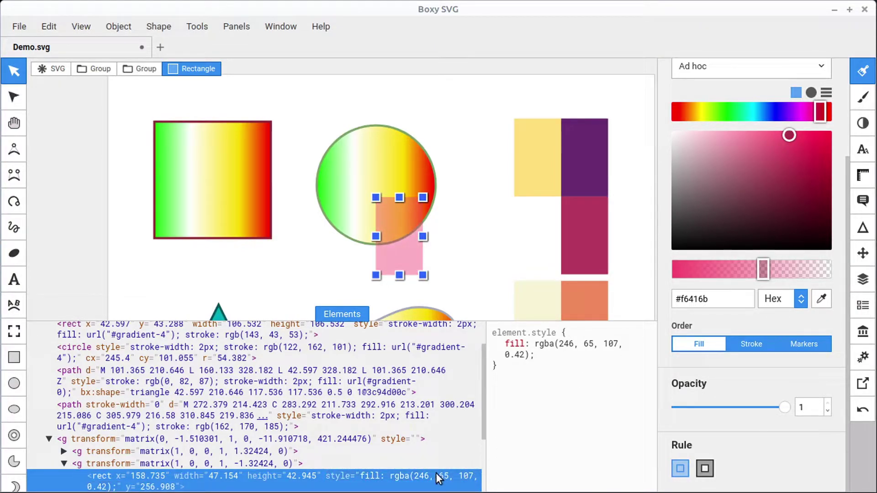
- Make the pink rectangle's fill color fully opaque again and move it back to its place in the palette
left_click_drag(762, 271, 742, 273)
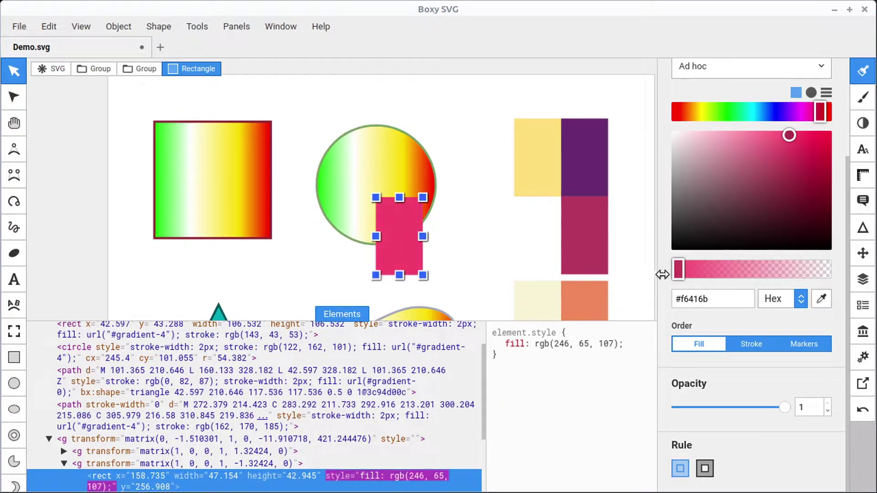
left_click_drag(687, 270, 335, 180)
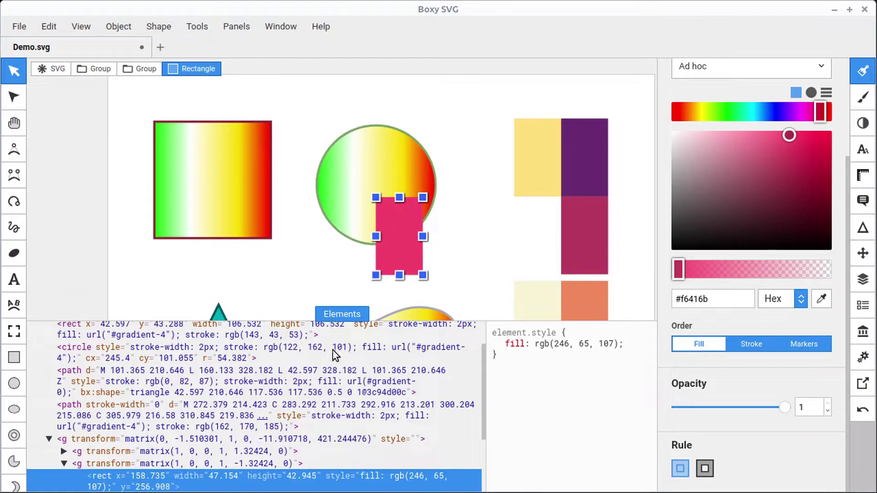
left_click(342, 313)
left_click_drag(392, 261, 534, 254)
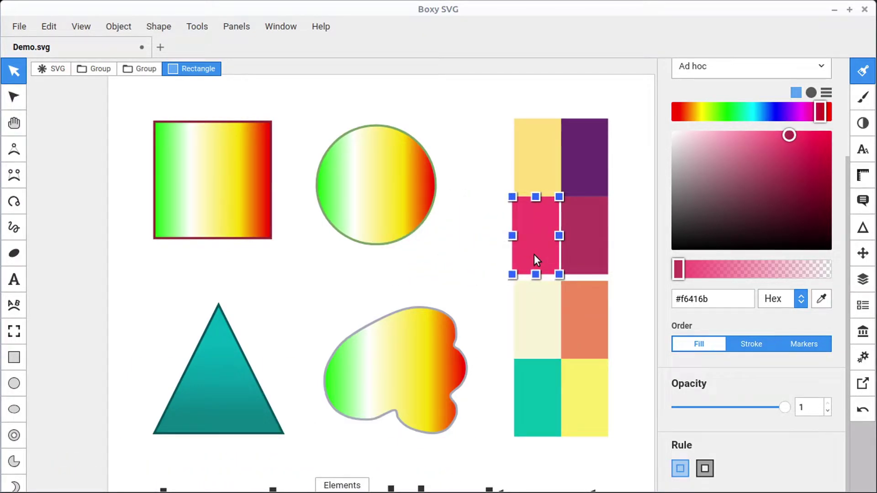
- Select the teal triangle and recolor its stroke to yellow-green #becc2a
scroll(224, 343, "up", 8)
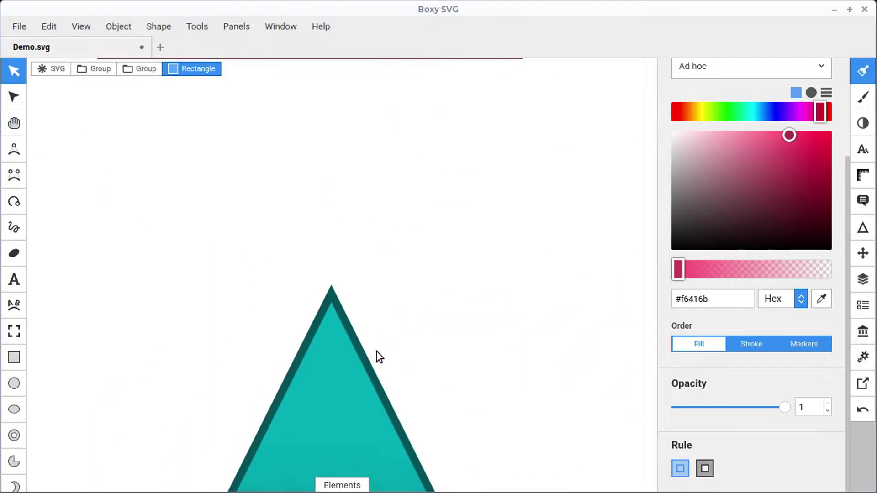
scroll(356, 347, "up", 2)
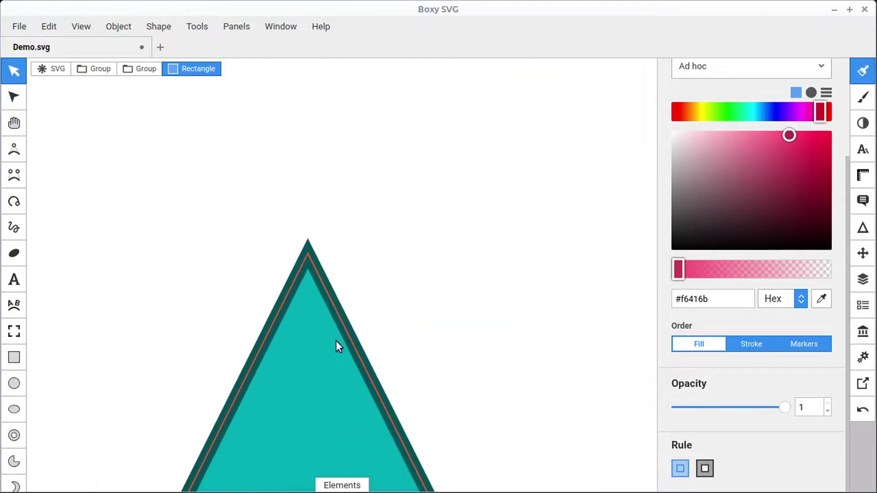
left_click(863, 99)
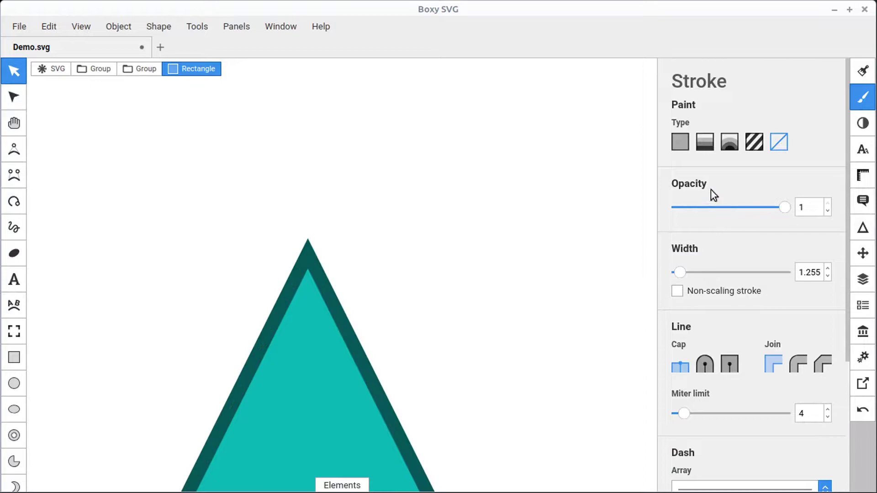
left_click(314, 330)
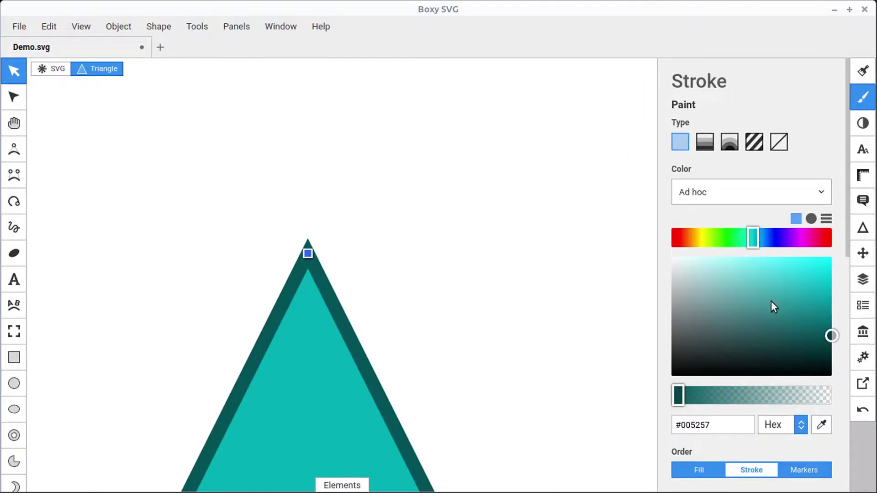
left_click(799, 280)
left_click_drag(744, 242, 704, 242)
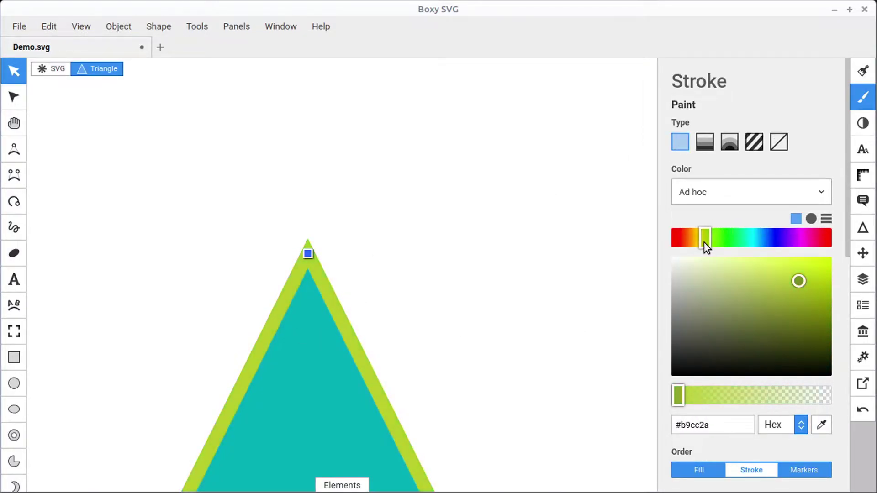
scroll(364, 313, "down", 3)
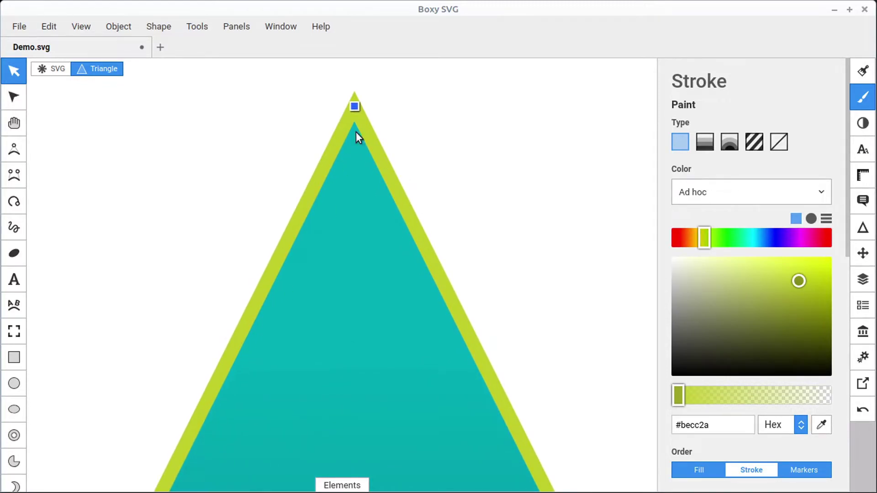
- Try red #cc2a2a on the triangle's stroke and settle on bright green #3dff5d with the color wheel
left_click_drag(752, 240, 826, 241)
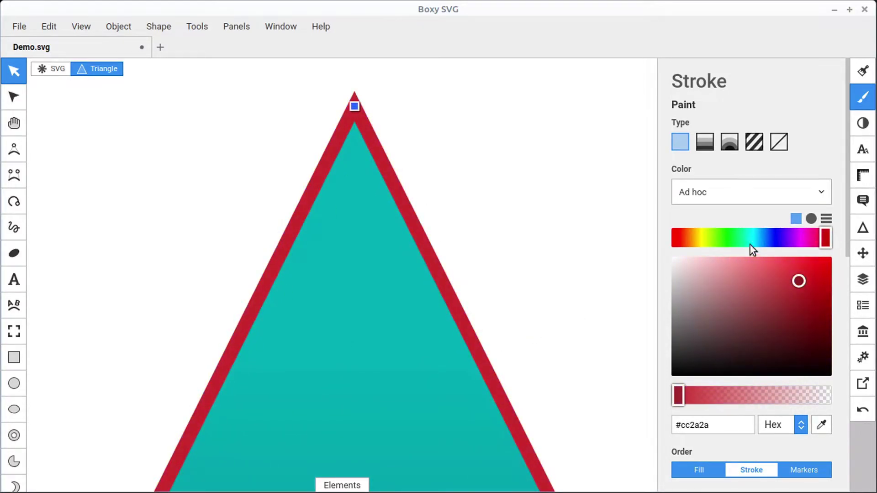
left_click(703, 237)
mouse_move(793, 320)
left_mouse_down()
mouse_move(781, 283)
mouse_move(698, 305)
mouse_move(790, 261)
left_mouse_up()
left_click(810, 219)
mouse_move(714, 403)
left_mouse_down()
mouse_move(764, 407)
mouse_move(664, 405)
mouse_move(744, 441)
mouse_move(805, 448)
mouse_move(662, 442)
left_mouse_up()
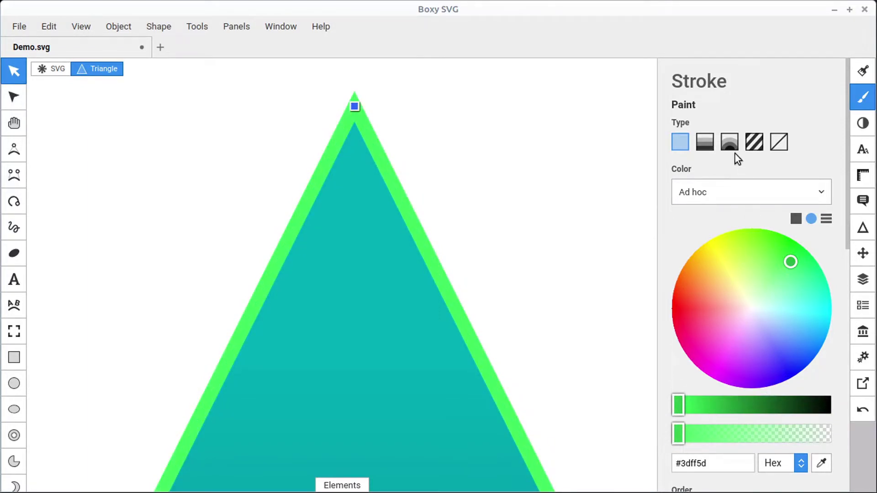
- Change the triangle's stroke paint to a linear gradient
left_click(705, 143)
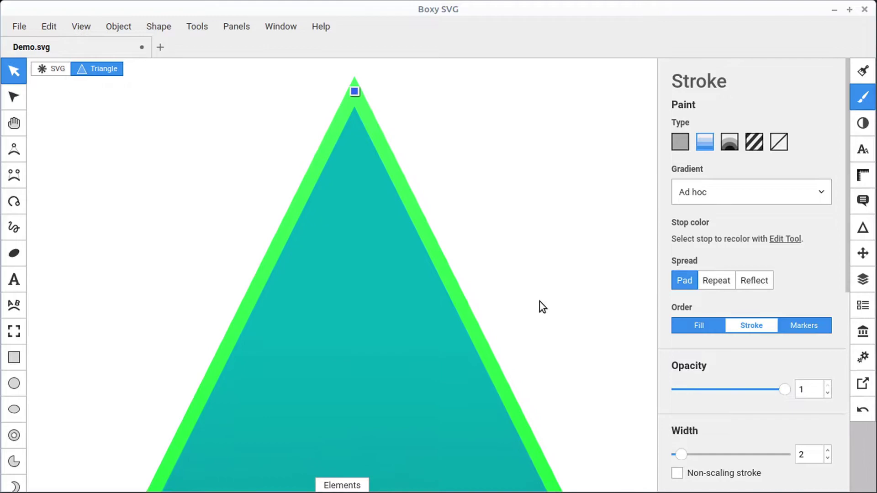
scroll(539, 300, "down", 2)
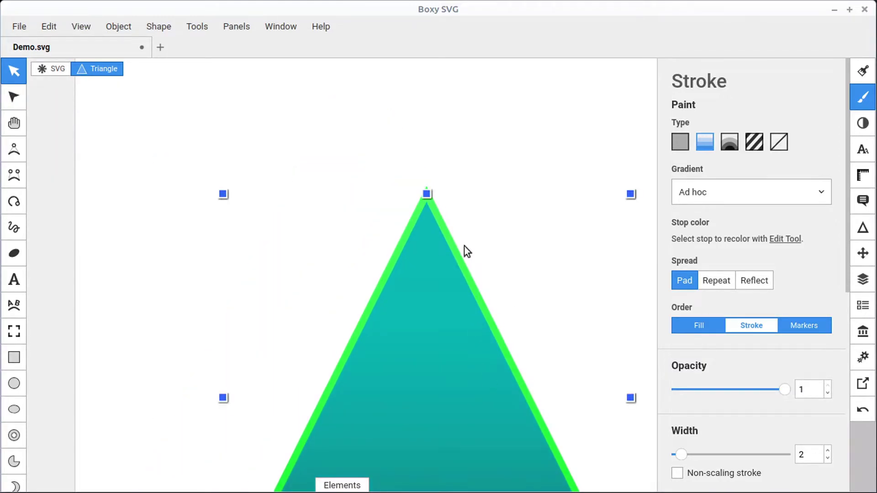
scroll(378, 362, "down", 4)
scroll(452, 256, "up", 1)
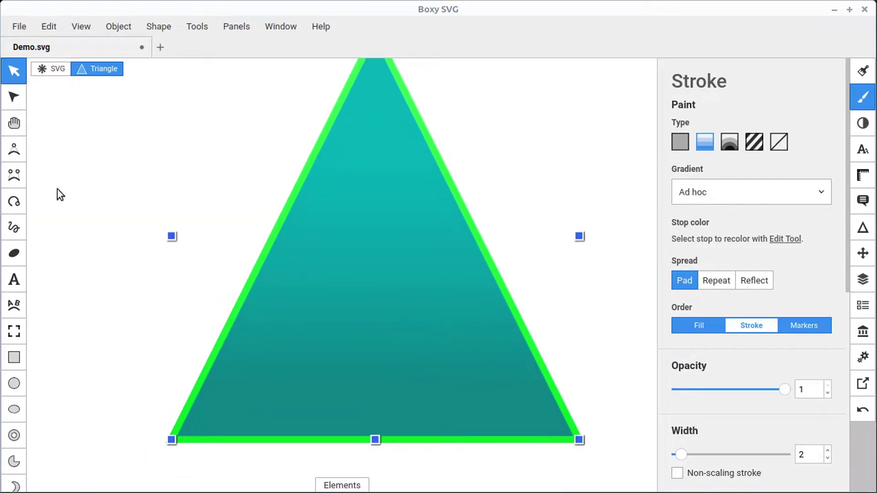
- Move the stroke gradient's end stop up inside the triangle and recolor it to orange-red #d63900
left_click(15, 99)
left_click_drag(377, 442, 323, 315)
left_click_drag(730, 300, 694, 236)
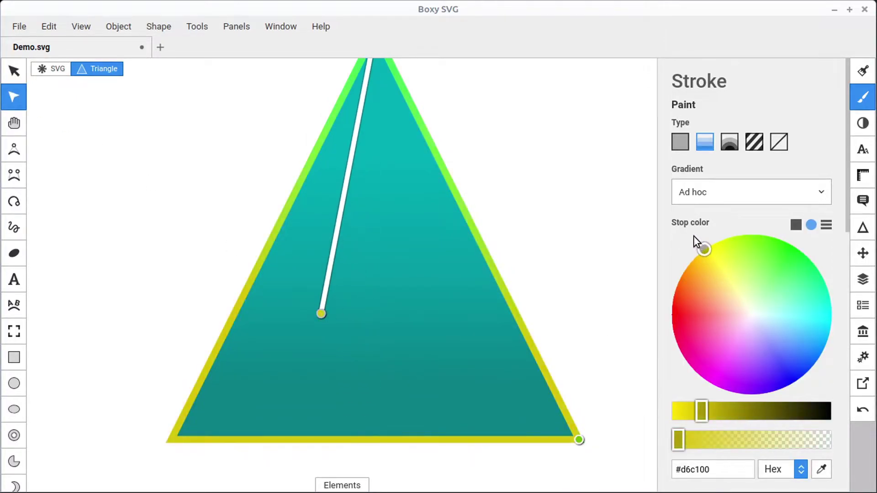
left_click_drag(719, 284, 674, 290)
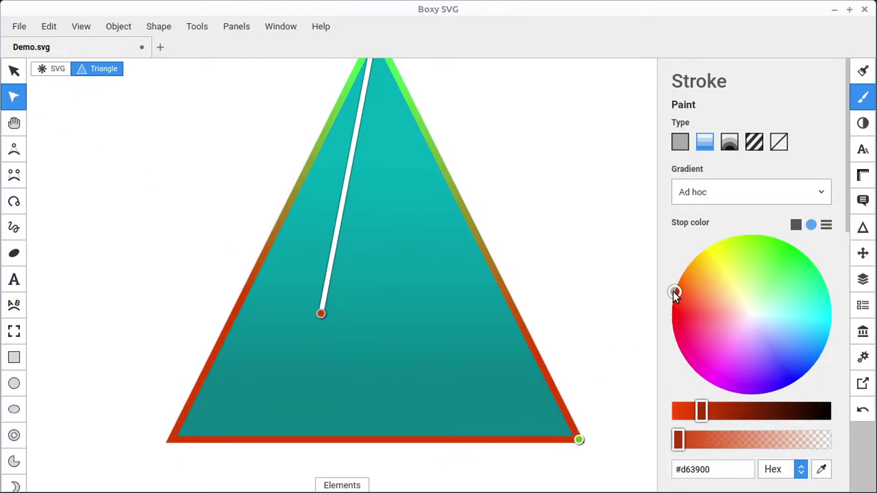
- Shift the whole stroke gradient line downward within the triangle
scroll(440, 237, "up", 3)
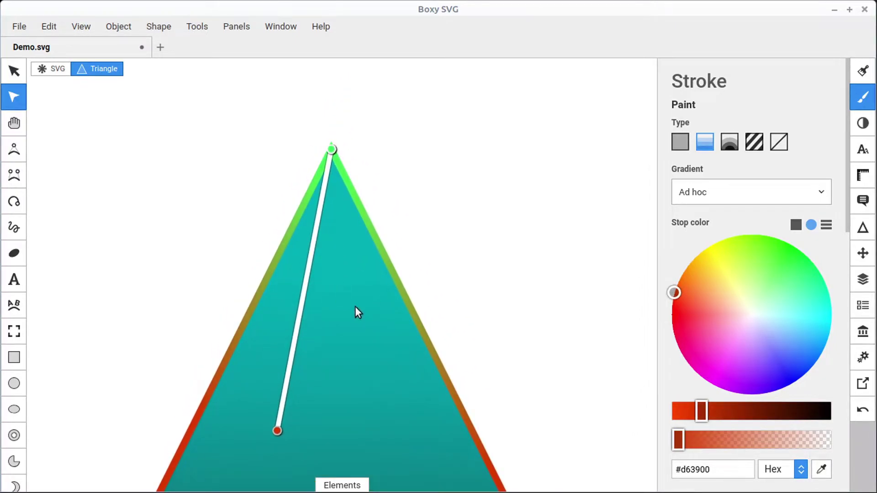
scroll(356, 307, "down", 3)
mouse_move(320, 331)
left_mouse_down()
mouse_move(352, 222)
mouse_move(292, 374)
mouse_move(386, 368)
mouse_move(330, 400)
left_mouse_up()
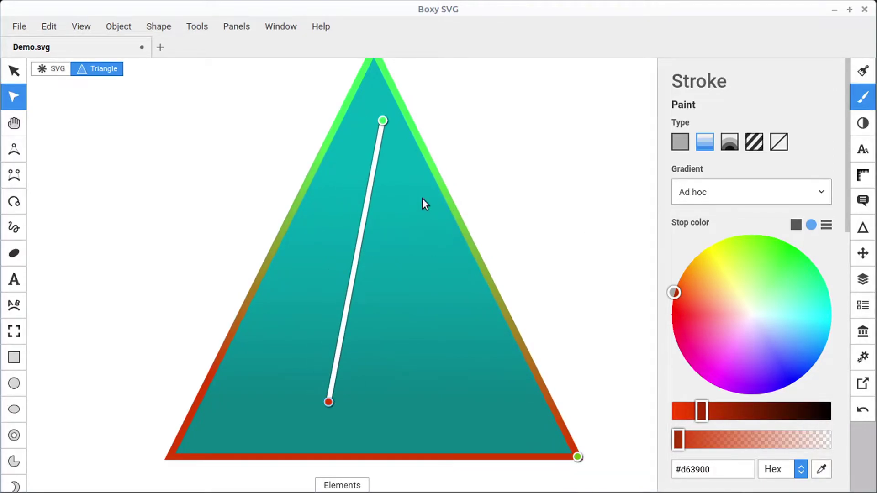
- Set the triangle's stroke width to 9 and paint the stroke beneath the fill
scroll(683, 226, "down", 6)
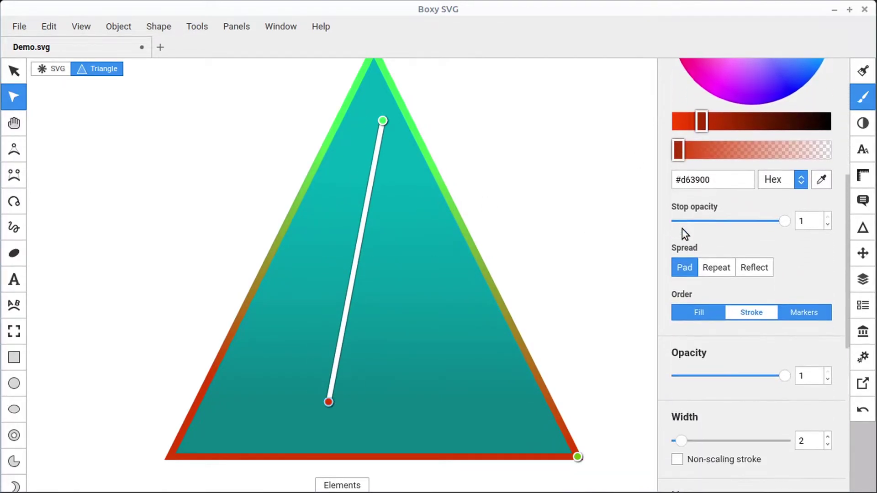
mouse_move(679, 441)
left_mouse_down()
mouse_move(715, 445)
mouse_move(678, 443)
mouse_move(695, 443)
left_mouse_up()
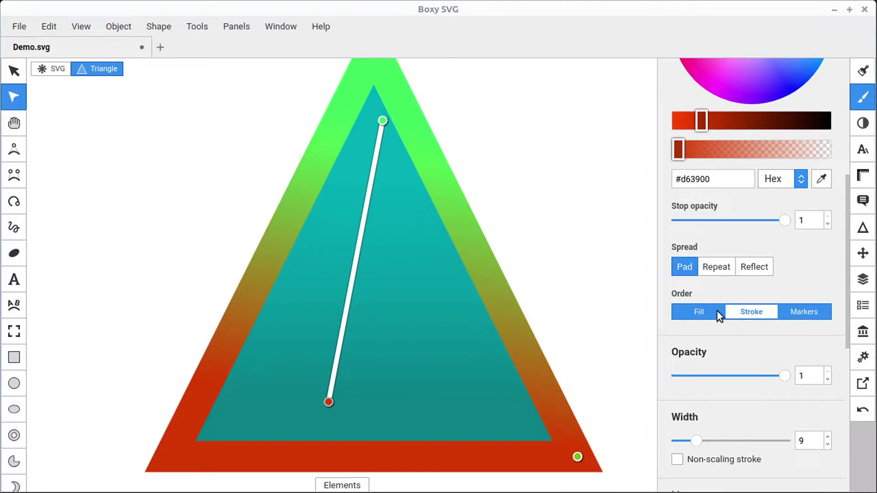
left_click(706, 315)
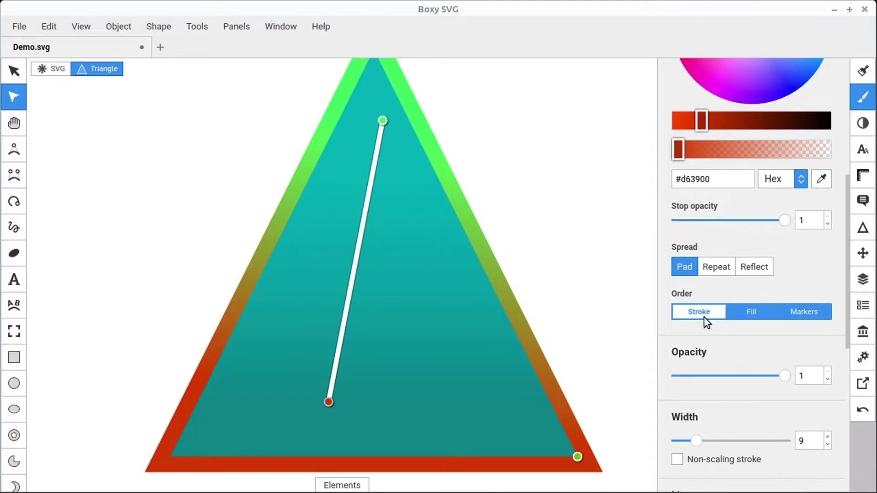
- Reduce the triangle's stroke width to 0, and raise it to 17
mouse_move(697, 443)
left_mouse_down()
mouse_move(688, 440)
mouse_move(713, 440)
mouse_move(675, 442)
left_mouse_up()
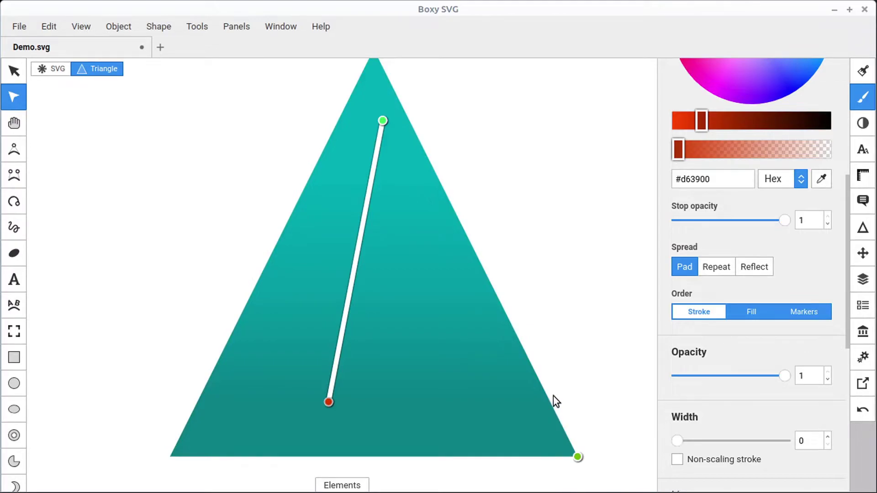
mouse_move(679, 437)
left_mouse_down()
mouse_move(739, 440)
mouse_move(682, 445)
mouse_move(713, 444)
left_mouse_up()
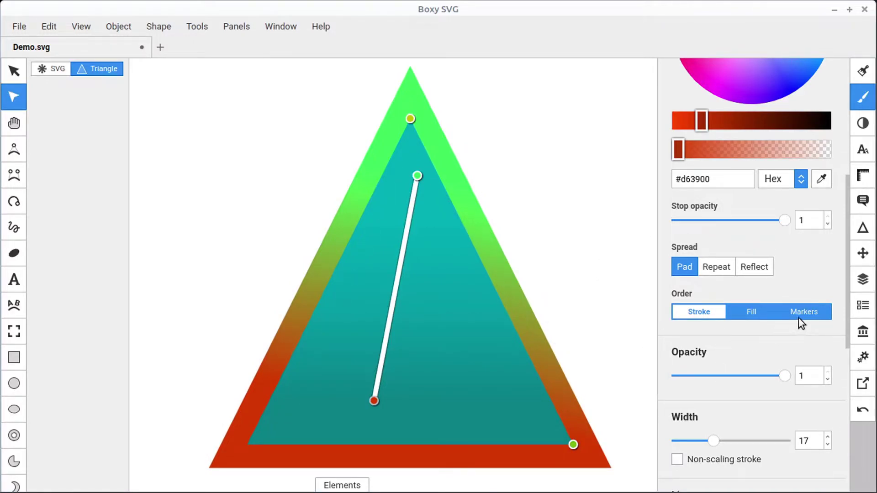
- Paint the triangle's stroke above its fill at a width of 14, and check the resulting path element in the source
left_click(748, 313)
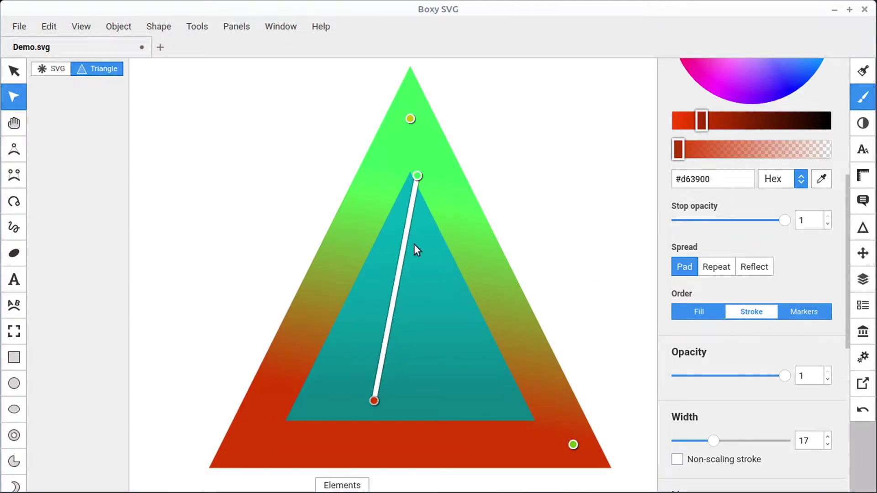
mouse_move(708, 443)
left_mouse_down()
mouse_move(717, 445)
mouse_move(709, 445)
left_mouse_up()
left_click(347, 486)
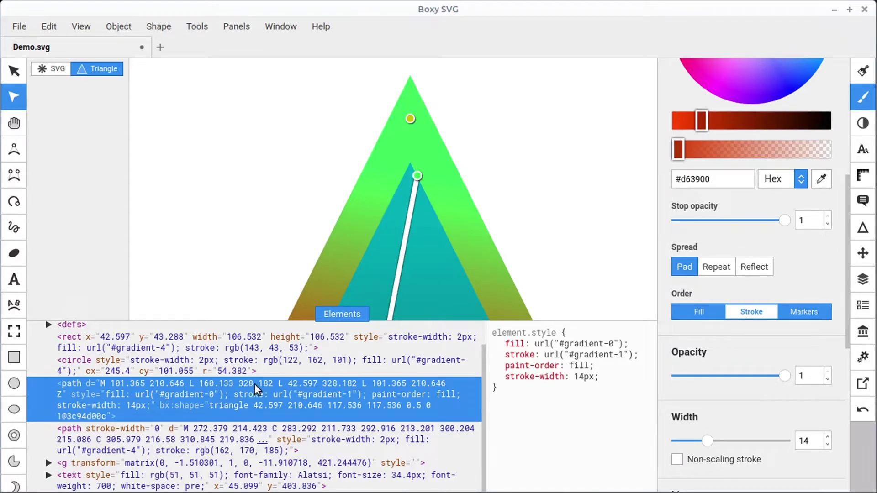
left_click(348, 314)
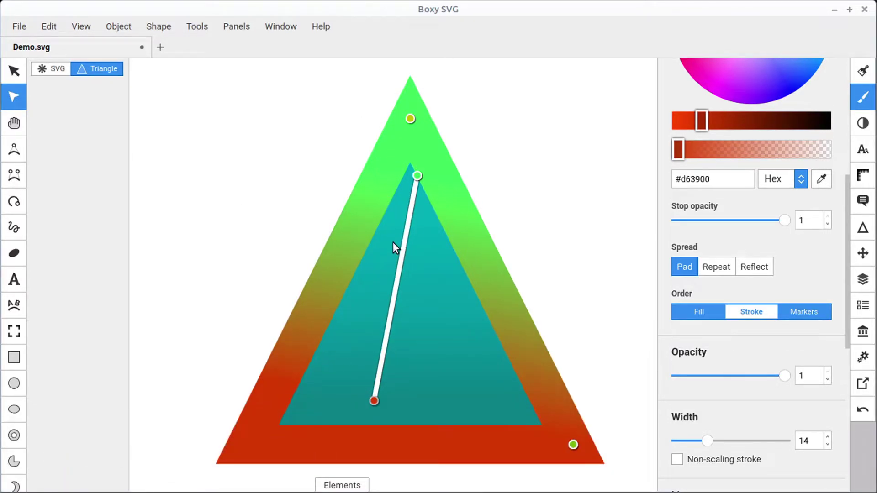
- Replace the triangle's gradient stroke with a solid black #000000 stroke
scroll(782, 286, "up", 5)
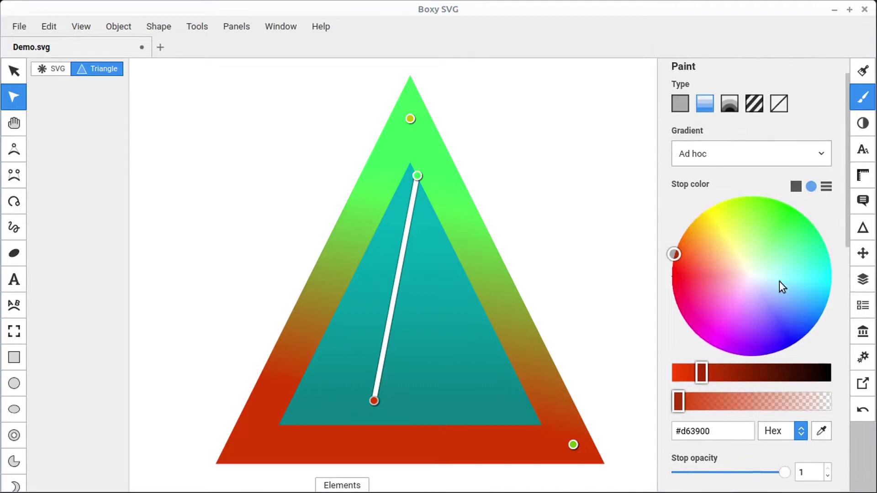
left_click(680, 143)
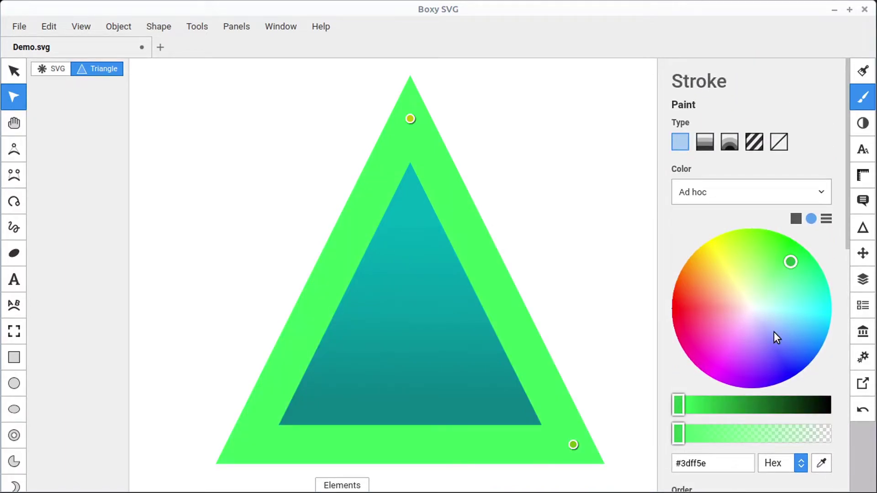
scroll(774, 332, "down", 3)
left_click_drag(781, 141, 759, 162)
left_click_drag(749, 259, 864, 274)
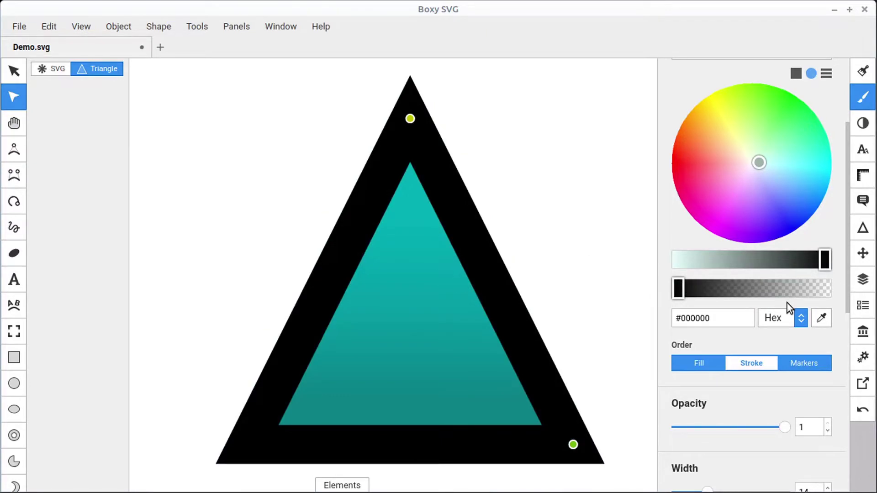
- Apply the dash pattern of length 5 to the triangle's stroke and set the dash offset to 10
scroll(788, 304, "down", 8)
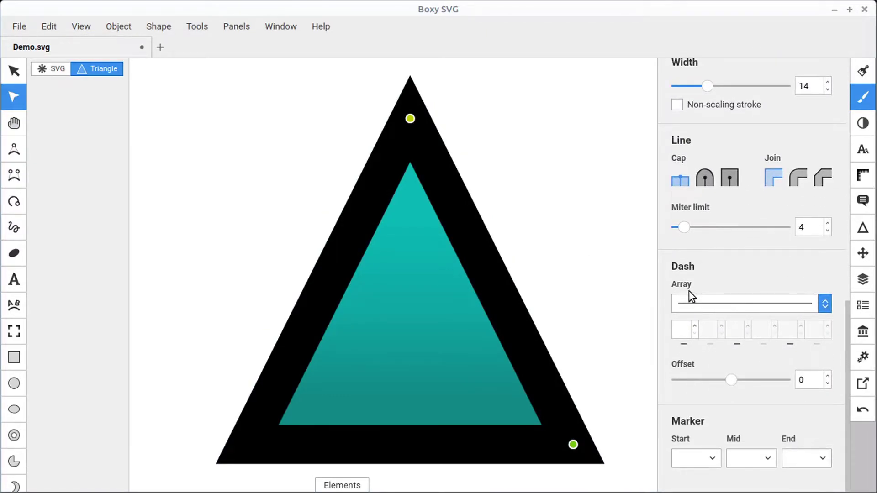
left_click(824, 304)
left_click(744, 358)
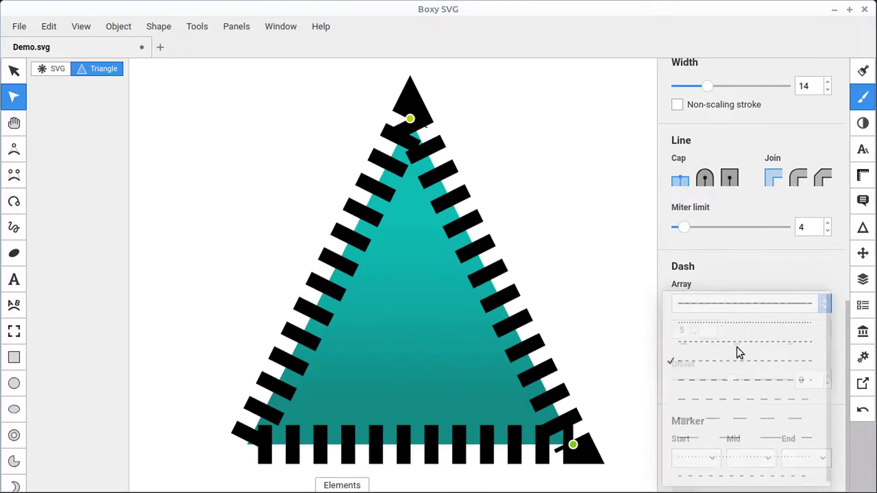
mouse_move(731, 381)
left_mouse_down()
mouse_move(706, 382)
mouse_move(741, 380)
left_mouse_up()
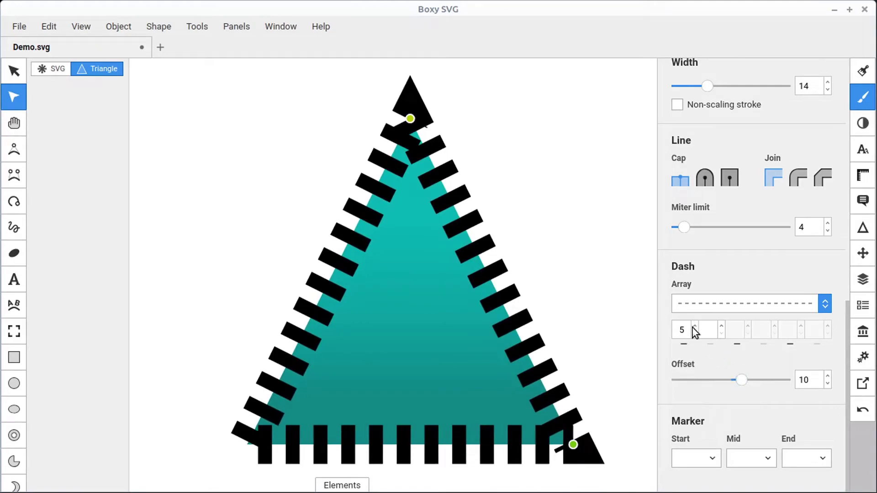
- Lengthen the triangle's stroke dashes step by step to beyond 10, and shorten them again
left_click(694, 326)
left_click(695, 326)
left_click(694, 326)
left_click(695, 327)
left_click(694, 326)
left_click(694, 326)
left_click(694, 334)
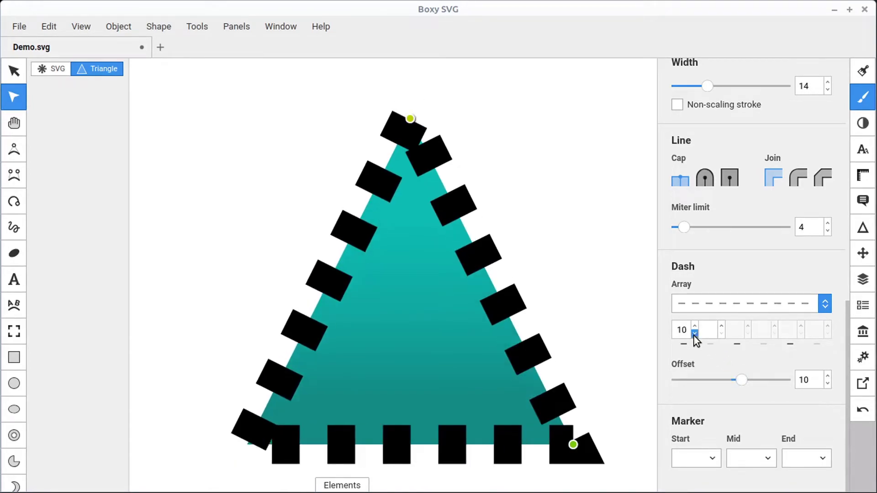
left_click(694, 334)
left_click(694, 334)
left_click(694, 334)
- Apply the dotted dash pattern 1, 4 to the triangle's stroke and reduce the stroke width to 1
left_click(822, 304)
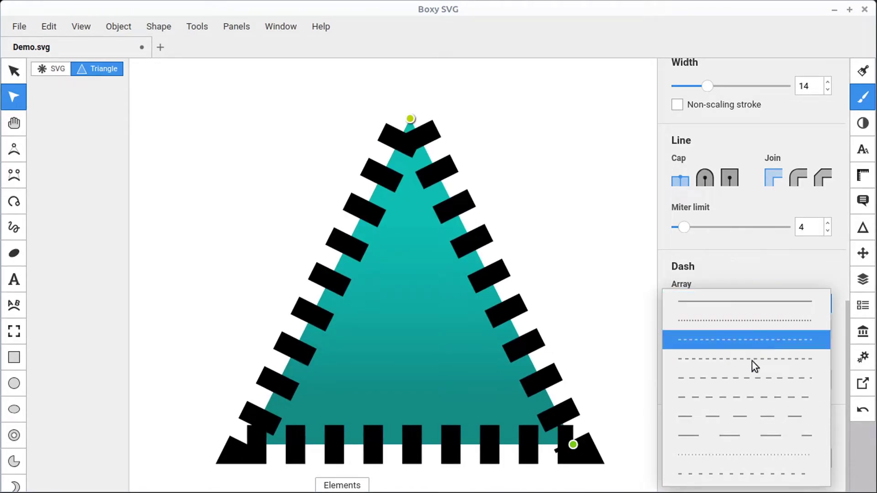
left_click(725, 458)
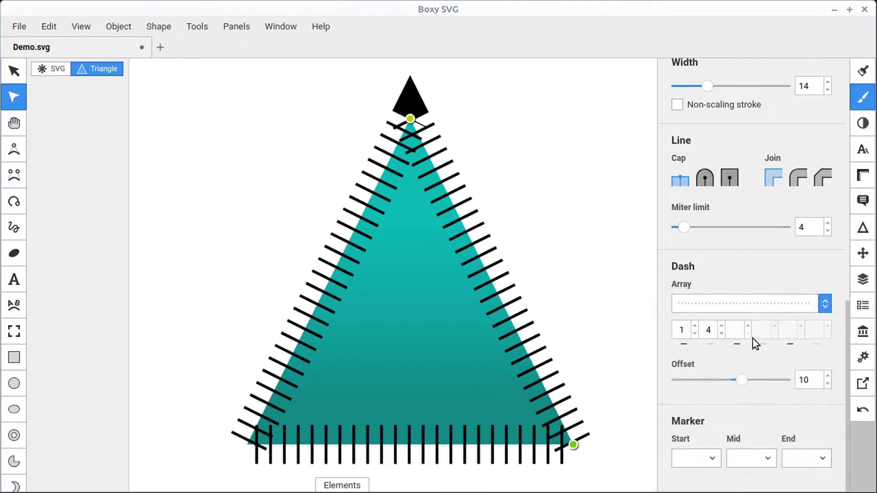
key("Escape")
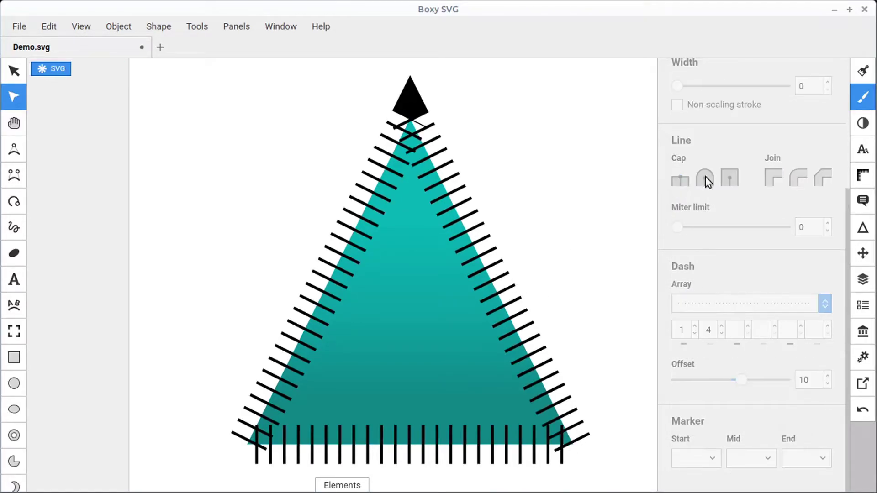
left_click(518, 349)
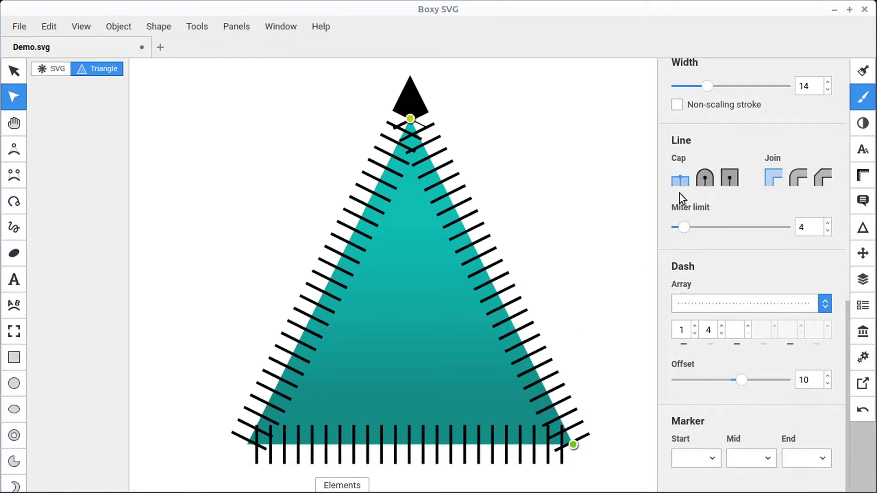
left_click_drag(705, 89, 680, 96)
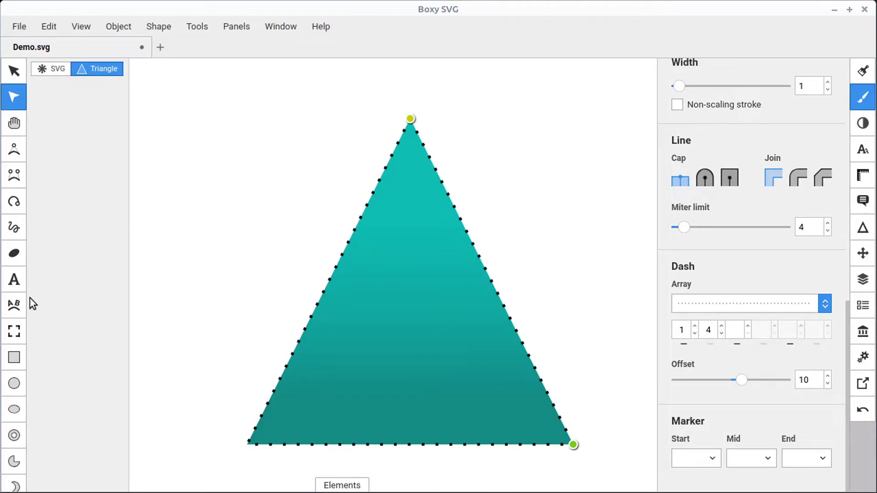
- Draw an open three-point path forming a narrow peak to the left of the teal triangle
left_click(14, 149)
left_click_drag(220, 243, 298, 127)
left_click(291, 244)
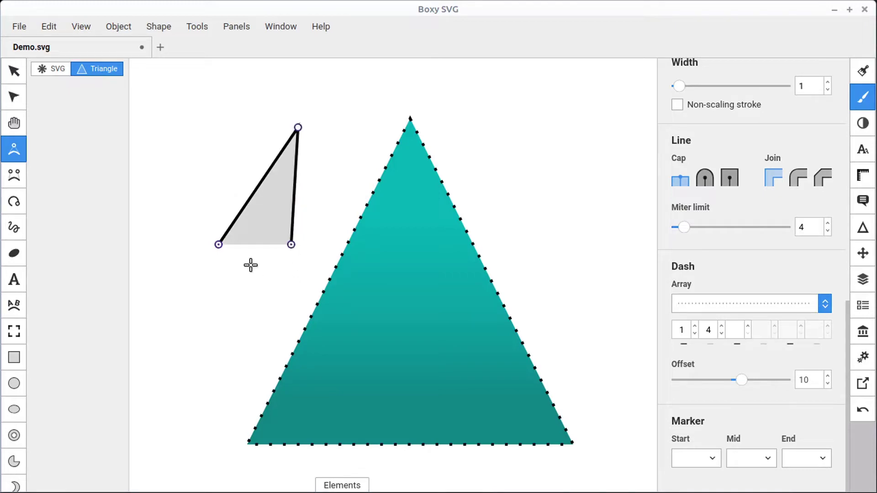
scroll(132, 145, "up", 3)
scroll(332, 223, "up", 2)
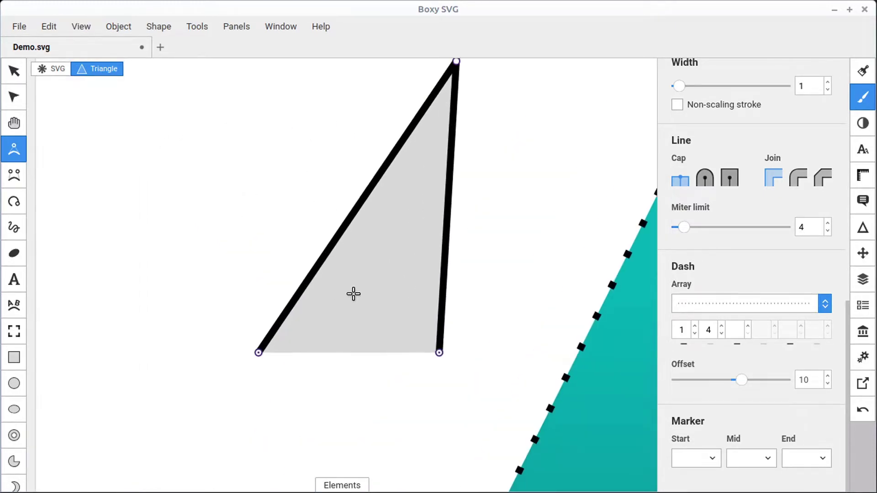
left_click(13, 71)
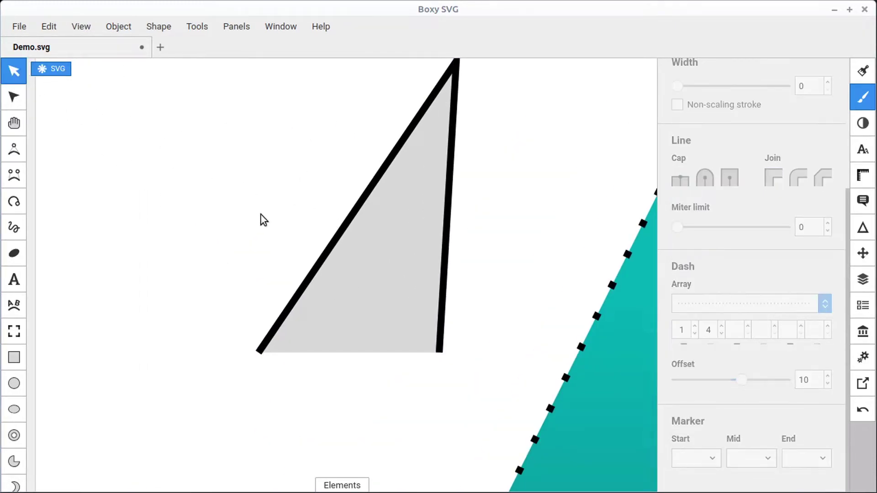
- Try round, square and butt line caps on the new open path, finishing with the square cap
left_click(339, 246)
scroll(531, 254, "up", 2)
scroll(531, 254, "right", 2)
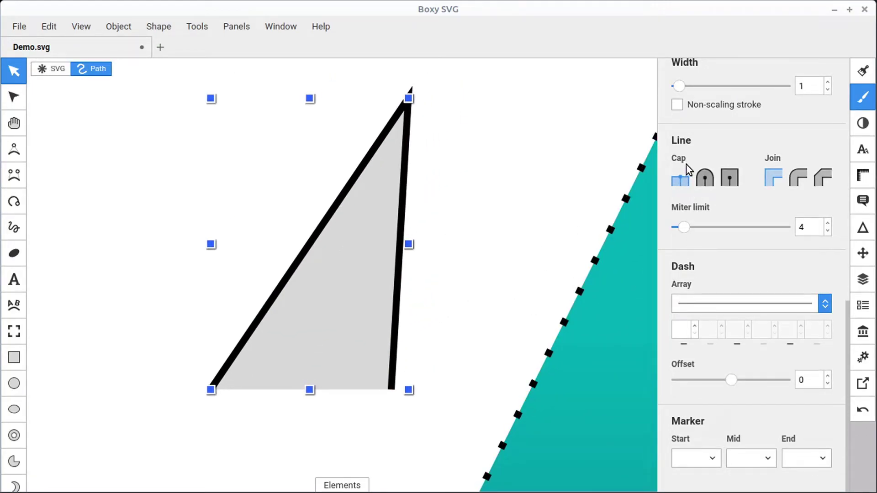
left_click(476, 352)
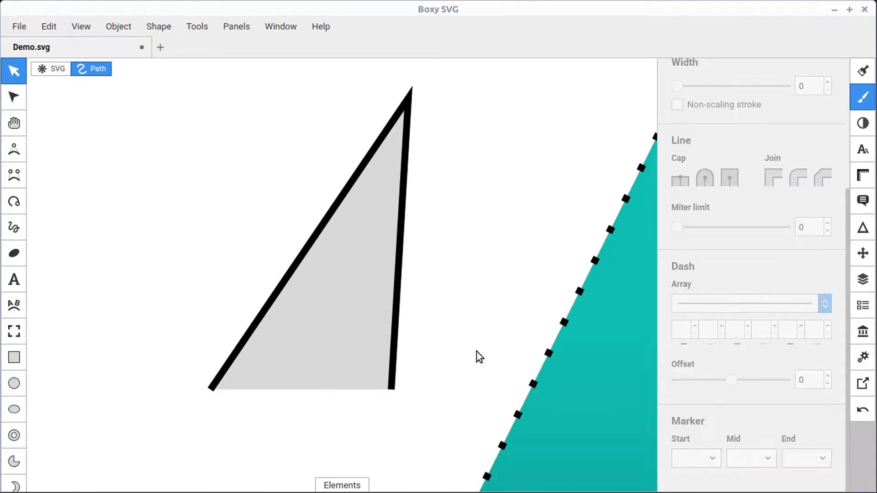
scroll(398, 391, "up", 4)
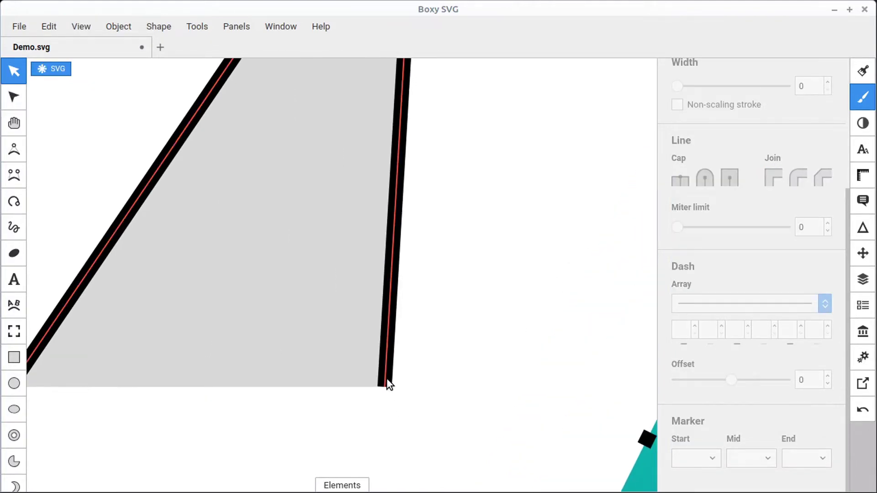
left_click(390, 374)
left_click(705, 178)
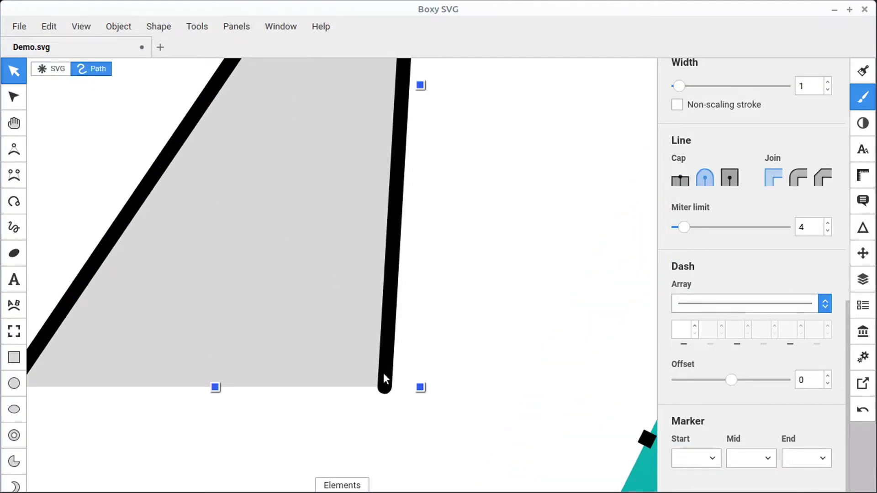
left_click(730, 175)
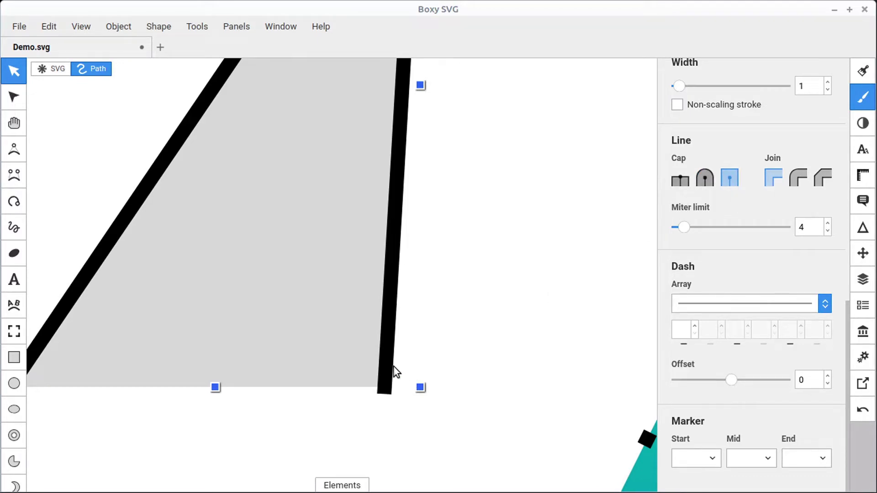
left_click(685, 183)
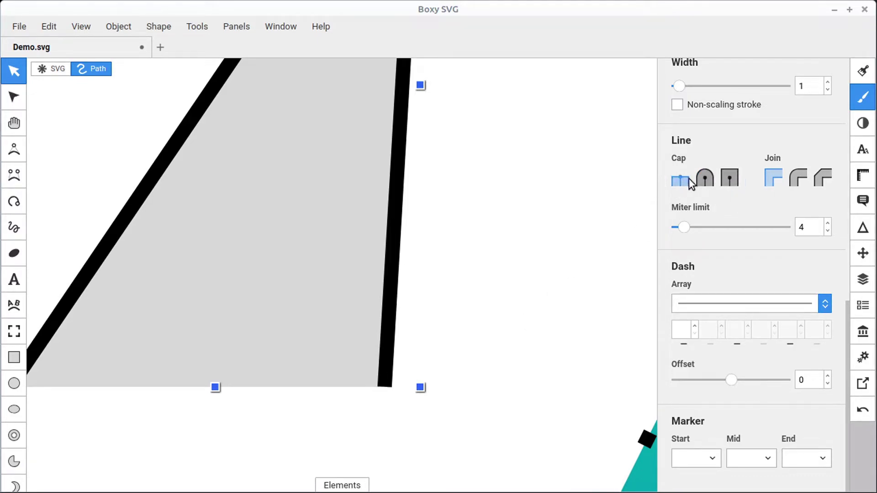
left_click(731, 174)
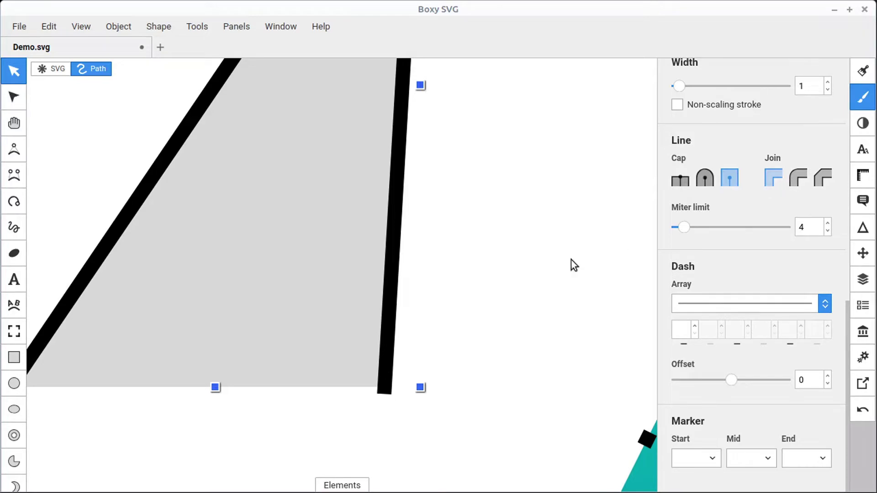
- Try round and bevel line joins at the open path's peak, and restore the miter join
scroll(374, 247, "up", 1)
scroll(373, 247, "up", 10)
scroll(373, 247, "right", 3)
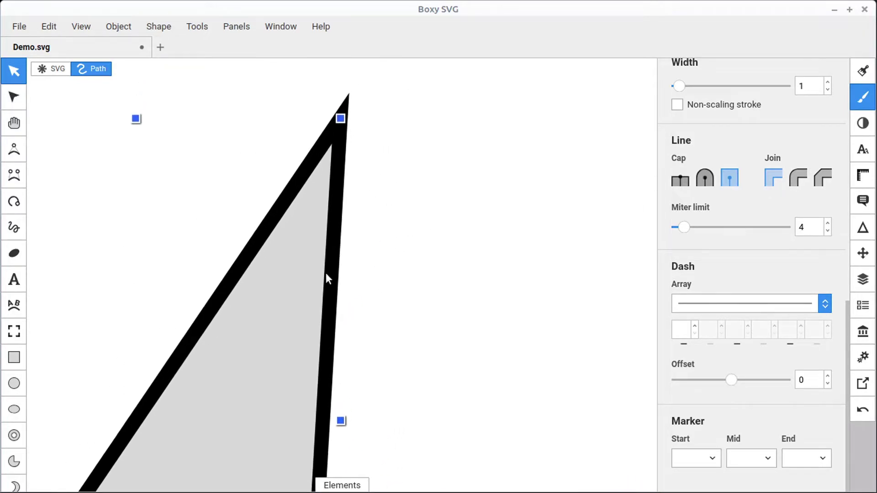
left_click(798, 179)
left_click(335, 217)
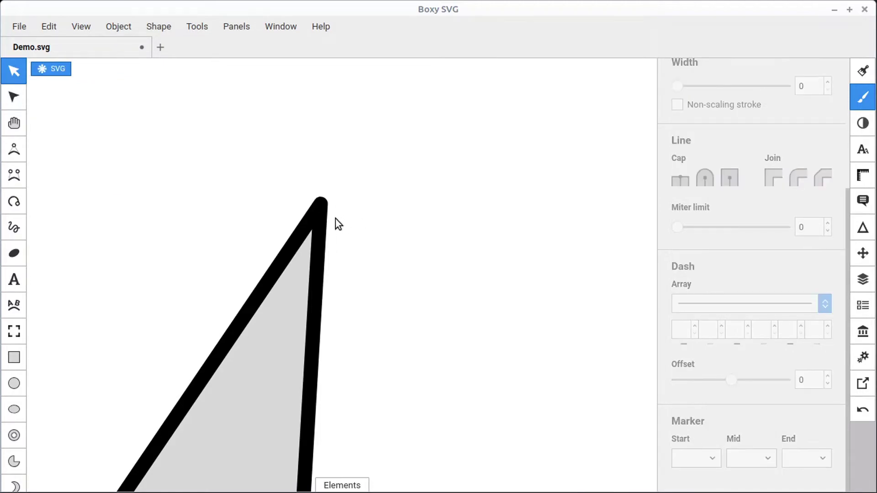
left_click(319, 219)
left_click(821, 176)
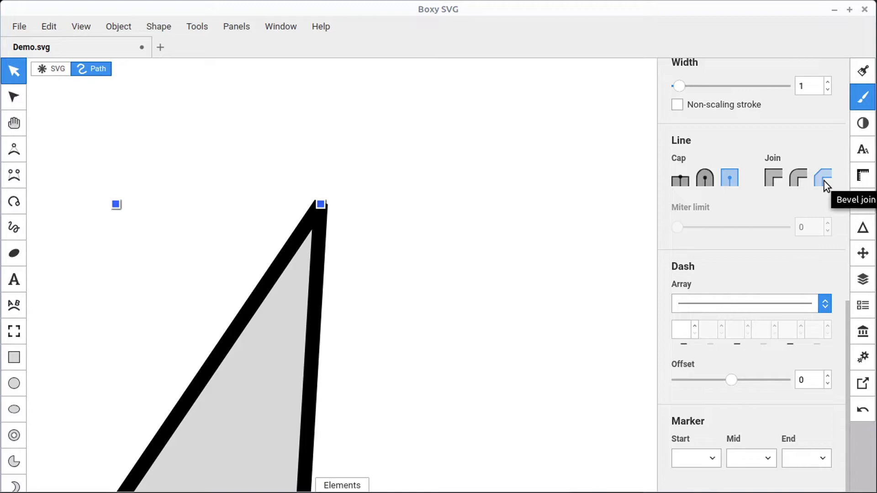
left_click(771, 178)
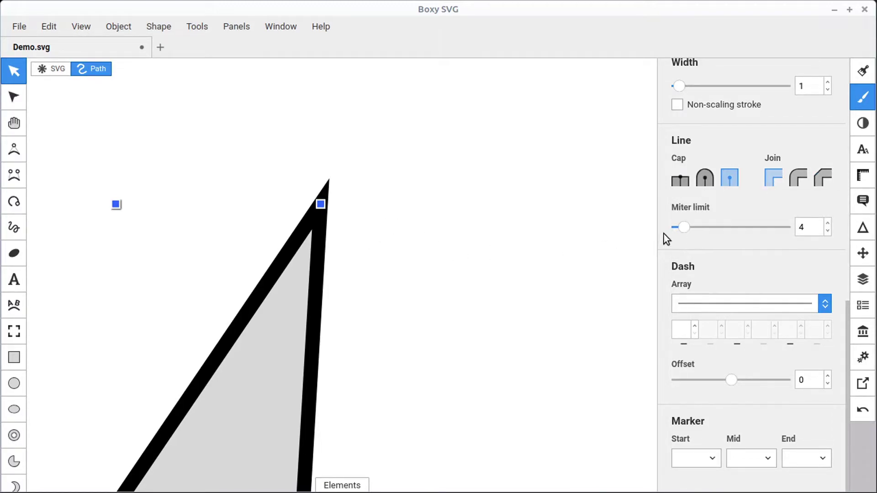
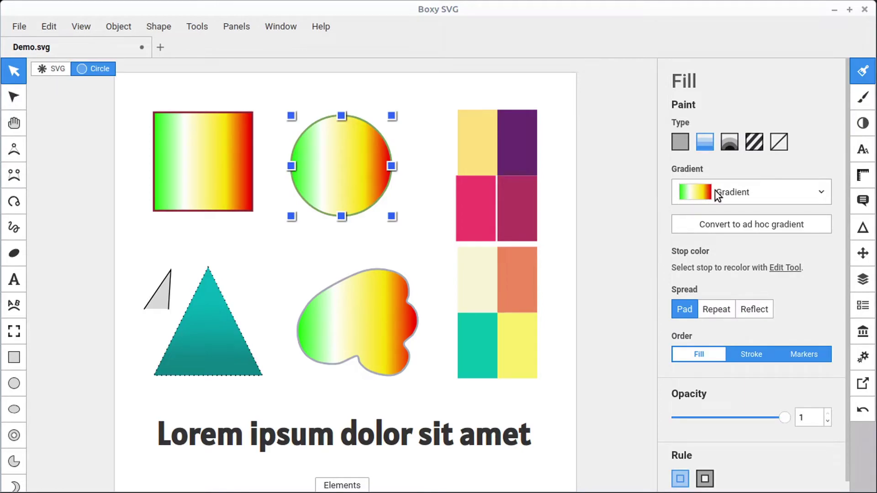
- Replace the circle's gradient fill with solid bright green and the rectangle's with solid blue #3600f9
left_click(684, 141)
left_click_drag(779, 286, 831, 257)
left_click(201, 172)
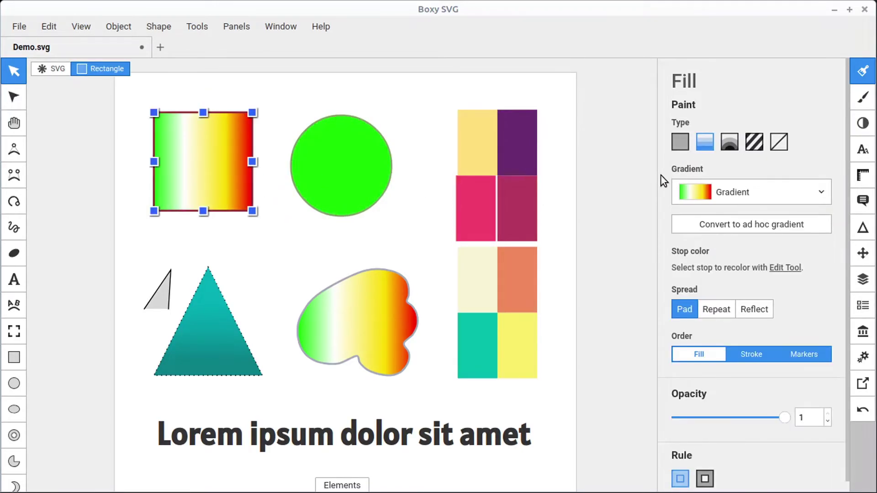
left_click(683, 145)
left_click_drag(738, 238, 781, 238)
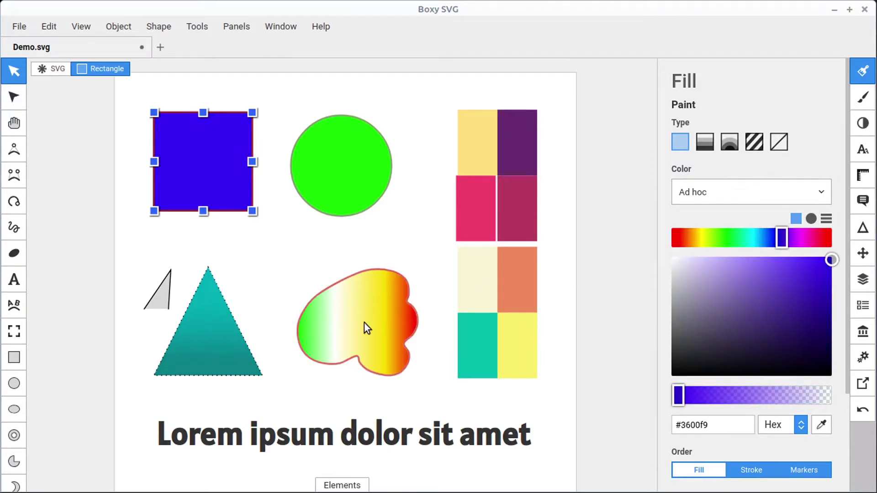
- Change the blob-shaped path's fill from the gradient to a black-and-white striped pattern
left_click(364, 322)
left_click(684, 145)
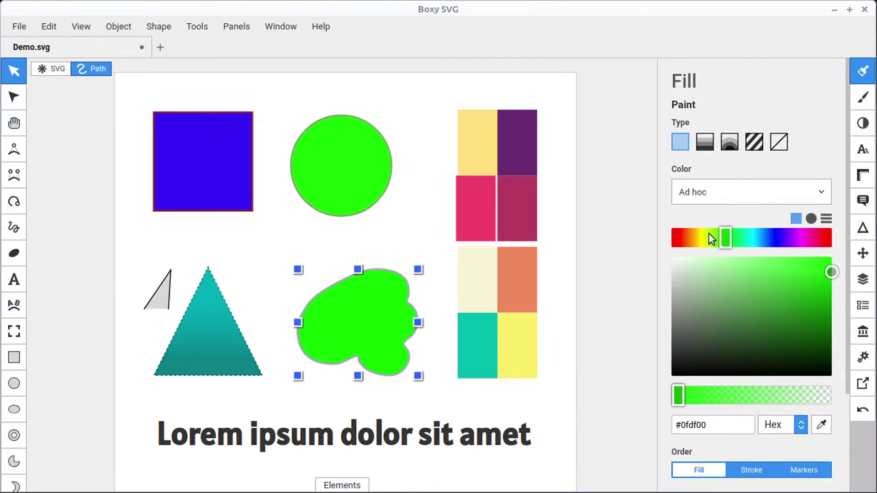
left_click(755, 143)
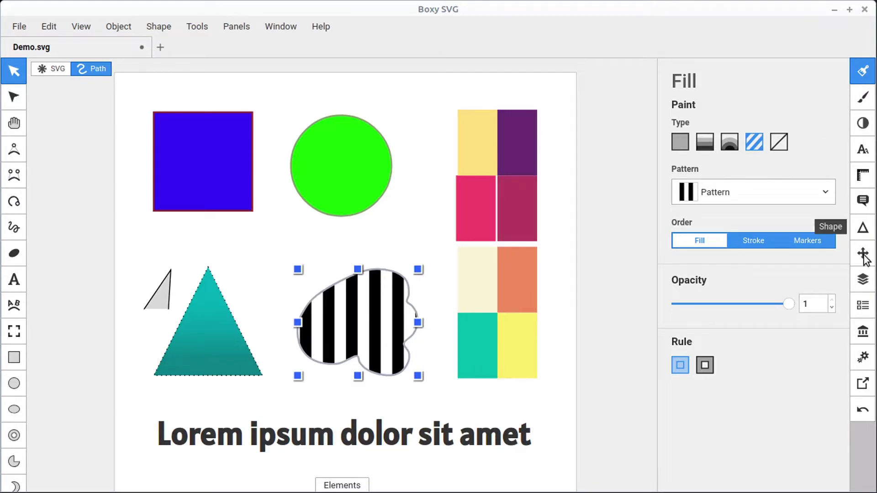
- Look through the document's gradient, pattern and marker definitions, and add a new color definition set to bright green #32e238
left_click(860, 306)
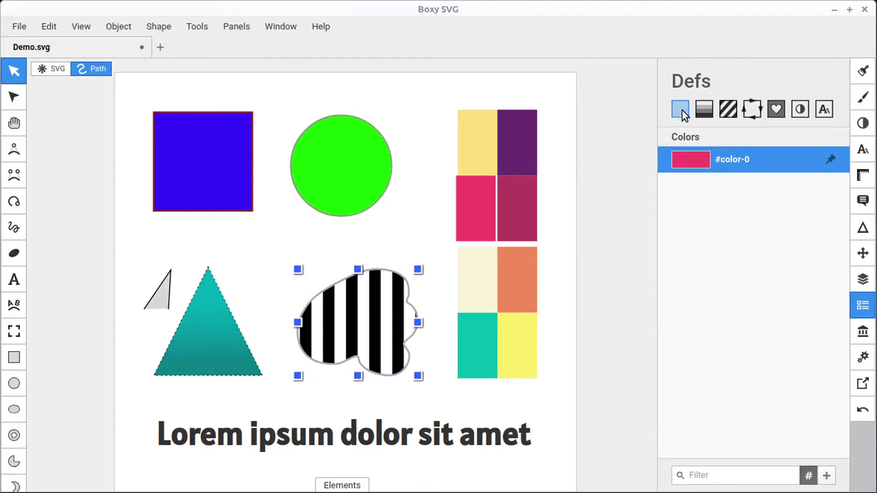
left_click(704, 109)
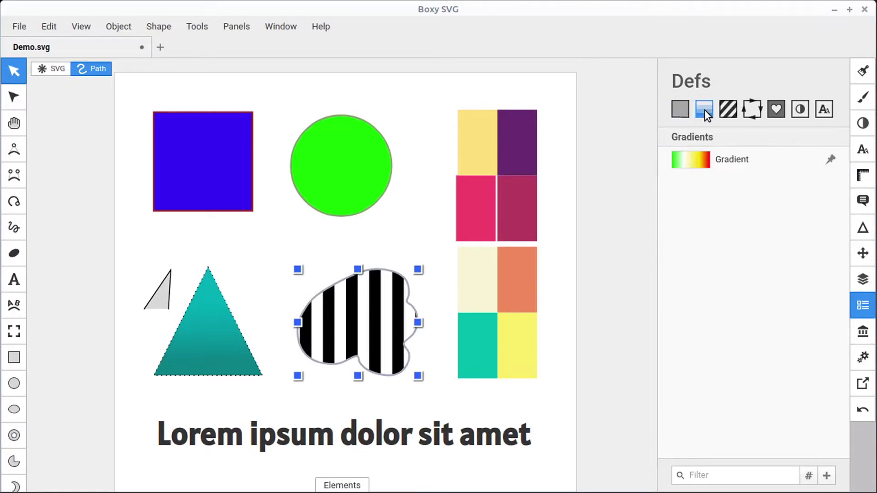
left_click(729, 109)
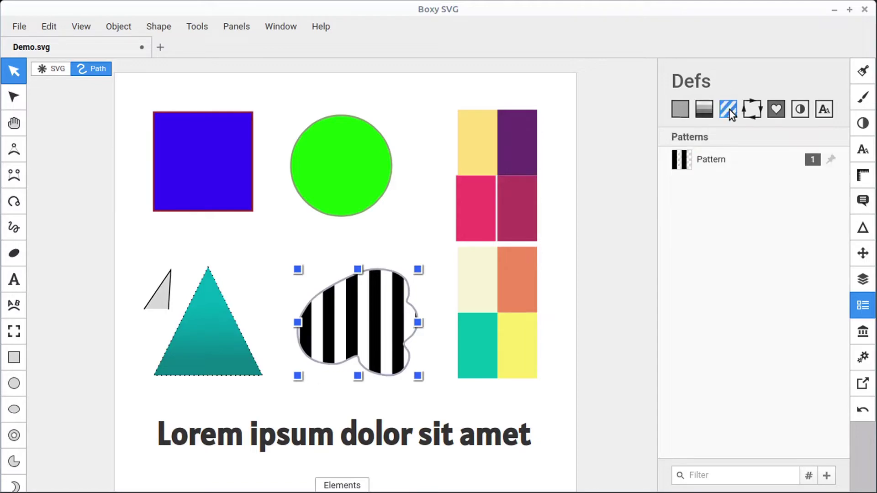
left_click(753, 110)
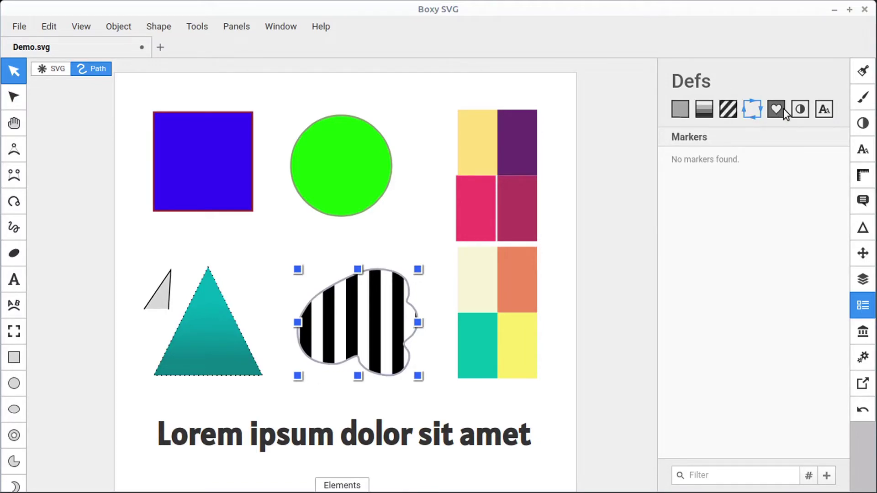
left_click(680, 110)
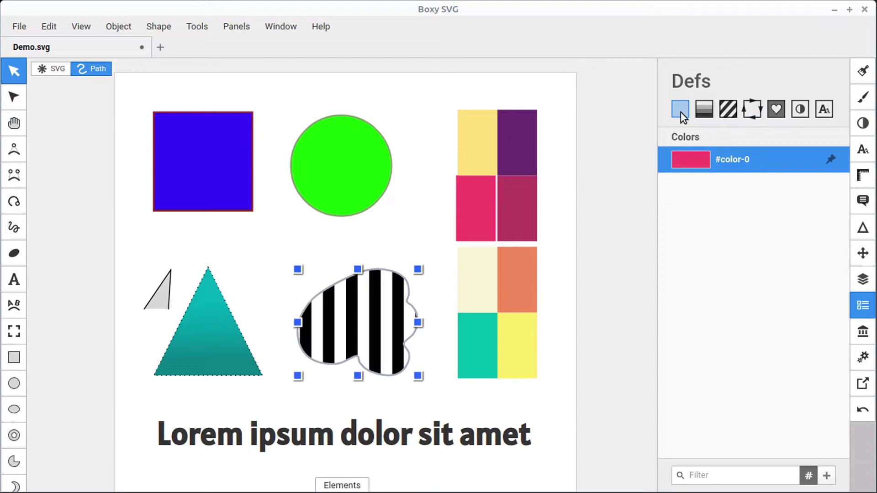
left_click(827, 476)
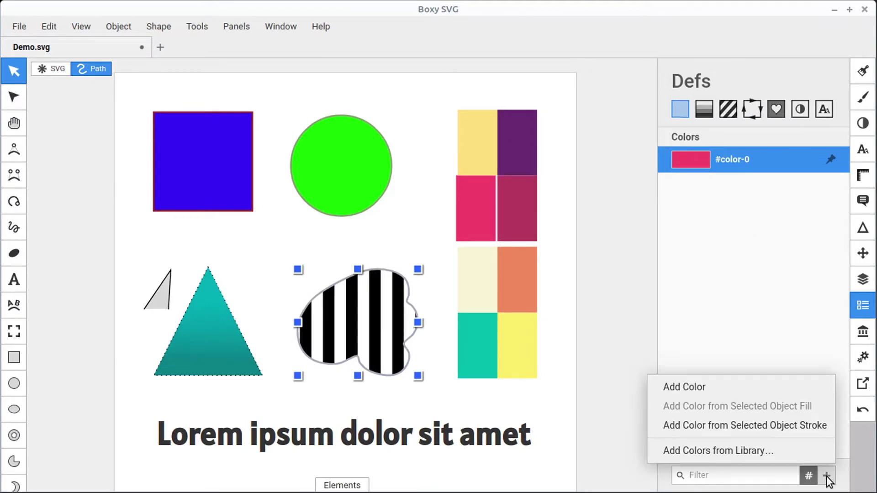
left_click(715, 391)
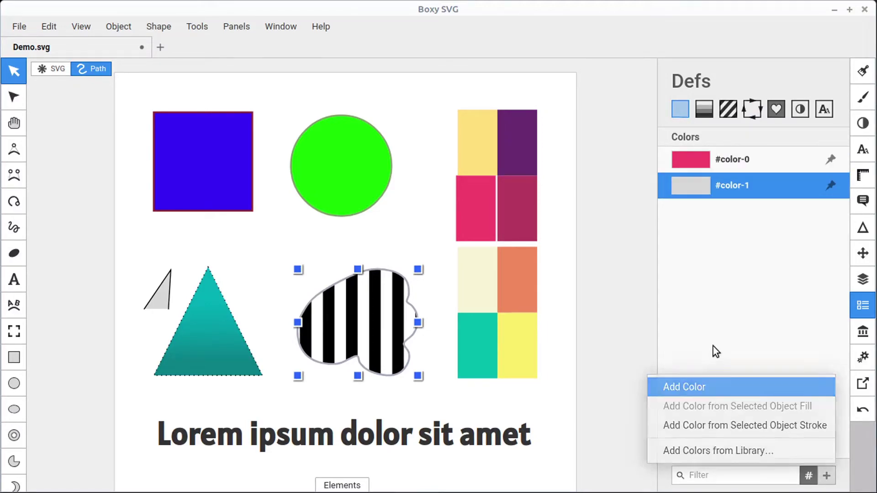
left_click(697, 190)
left_click_drag(547, 156, 608, 132)
left_click_drag(583, 99, 554, 102)
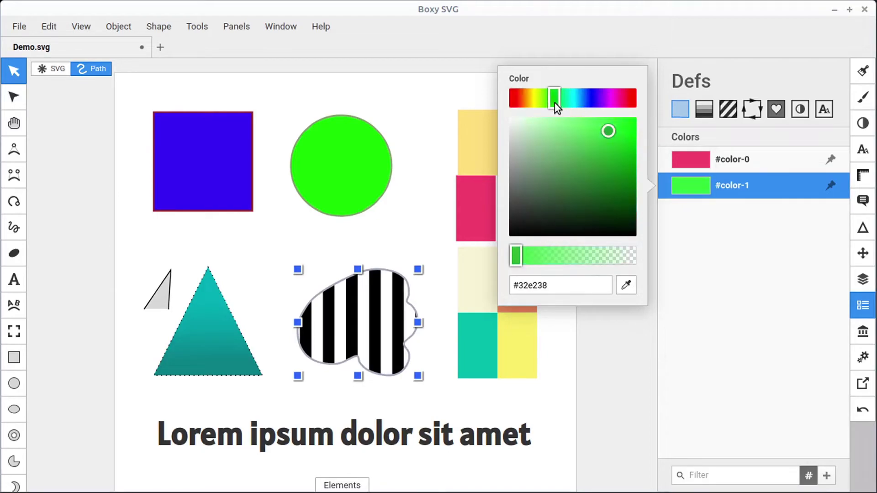
left_click(708, 265)
- Add two color definitions taken from the blue rectangle's fill and its stroke
left_click(204, 153)
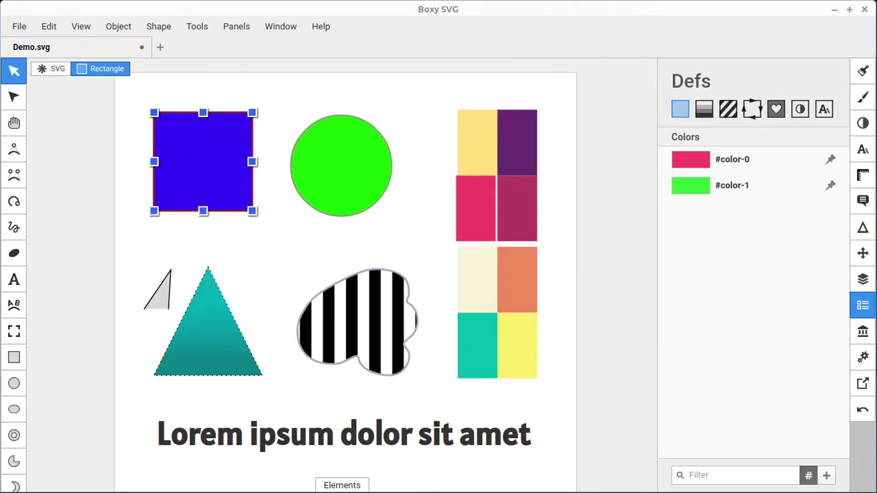
left_click(831, 476)
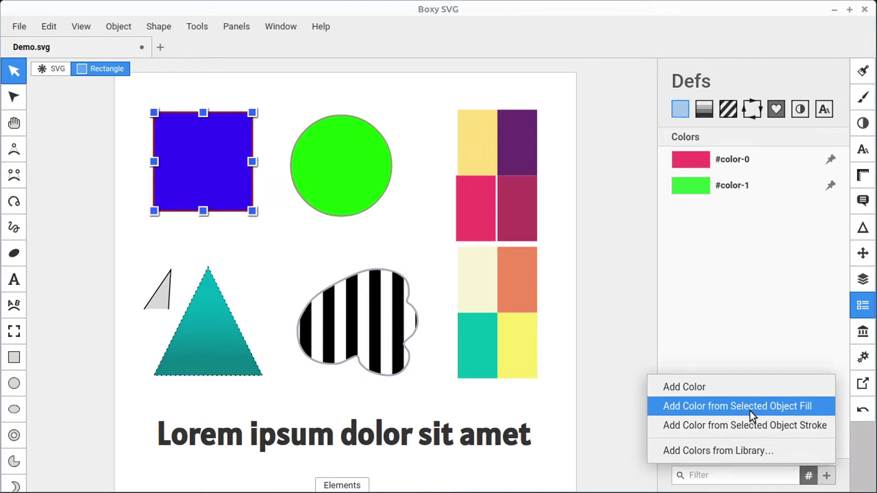
left_click(765, 407)
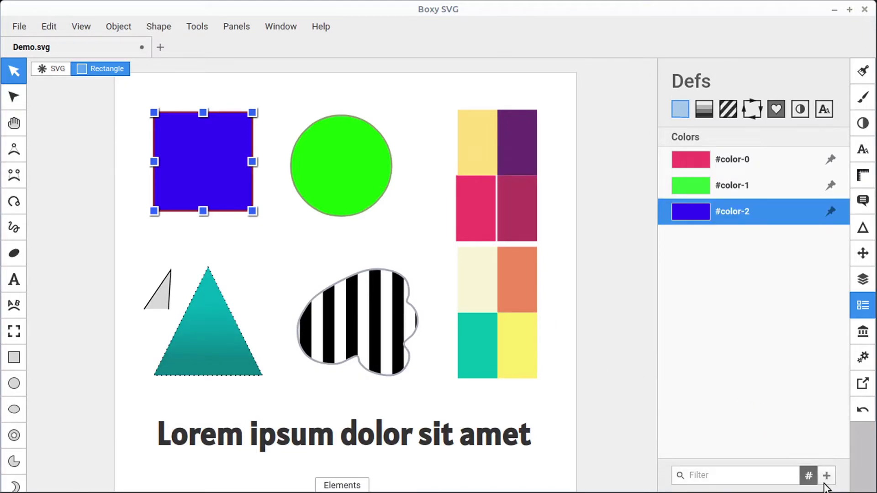
left_click(829, 476)
left_click(772, 427)
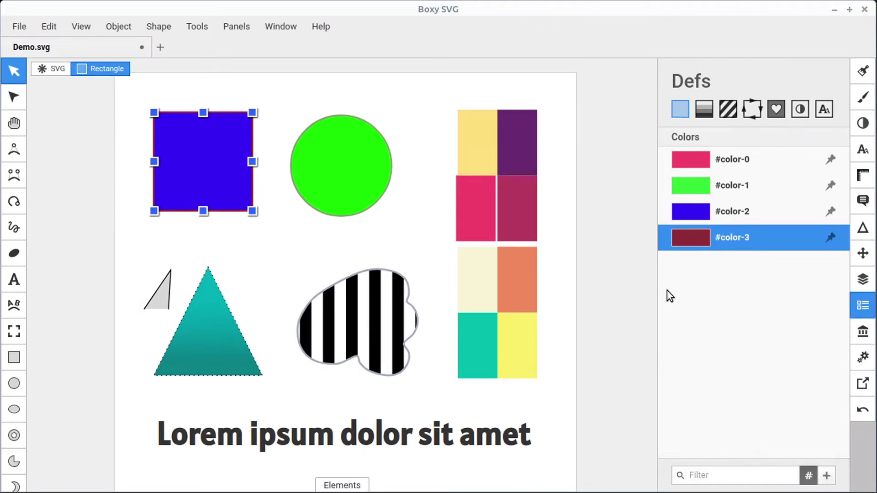
left_click(759, 314)
- Apply the dark red color definition to the blob-shaped path's fill and the blue one to the large triangle's fill
left_click(696, 237)
left_click_drag(381, 314, 380, 316)
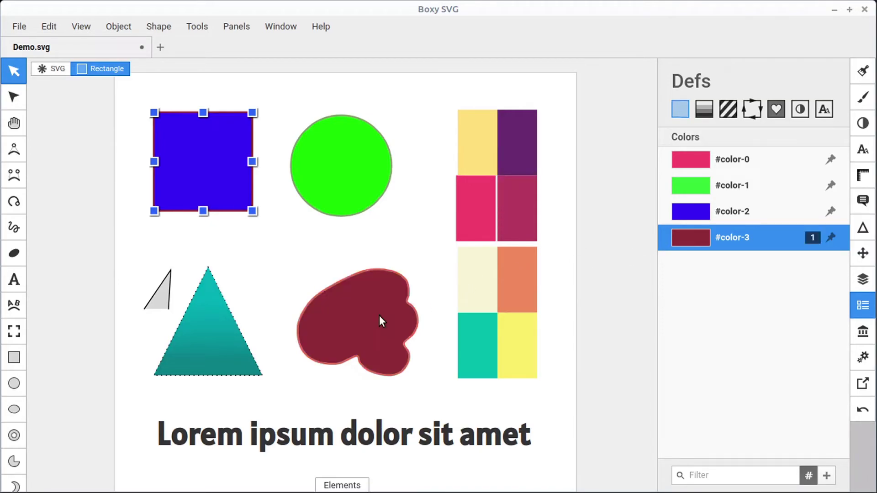
left_click_drag(697, 212, 351, 311)
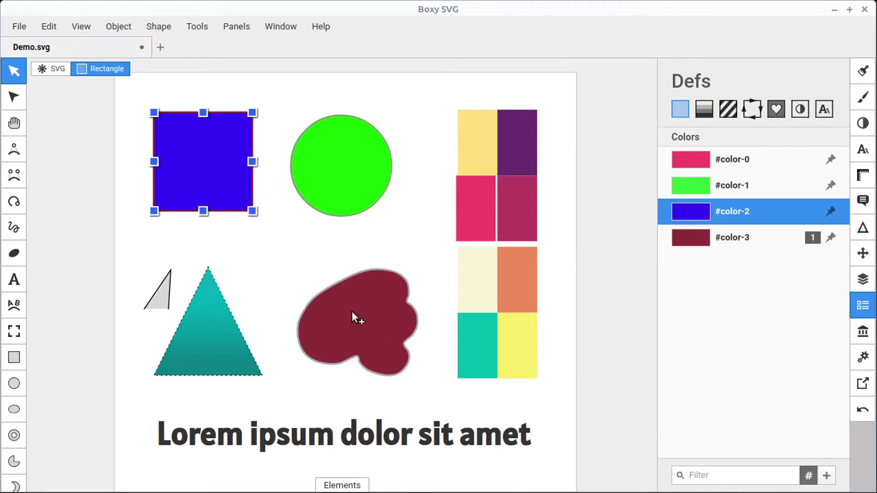
left_click_drag(218, 350, 207, 325)
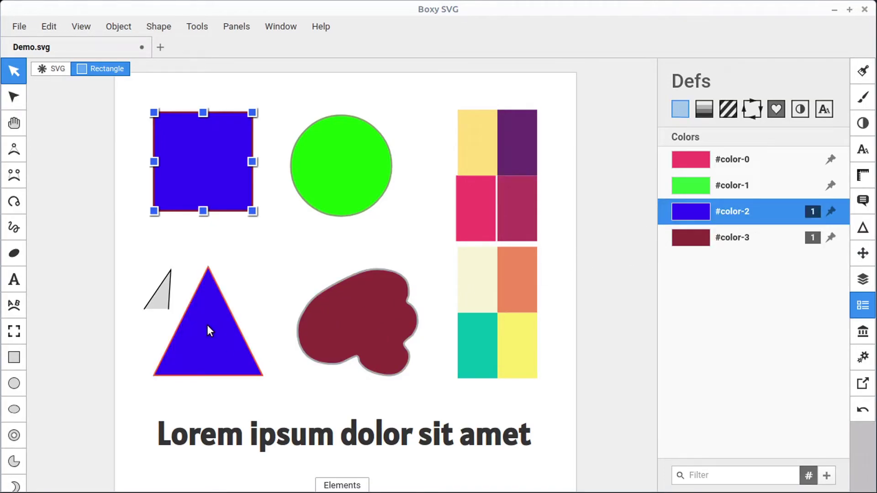
- Fill the circle with the saved gradient definition, and replace that fill with the dark red color definition
left_click(706, 107)
left_click_drag(699, 157, 369, 161)
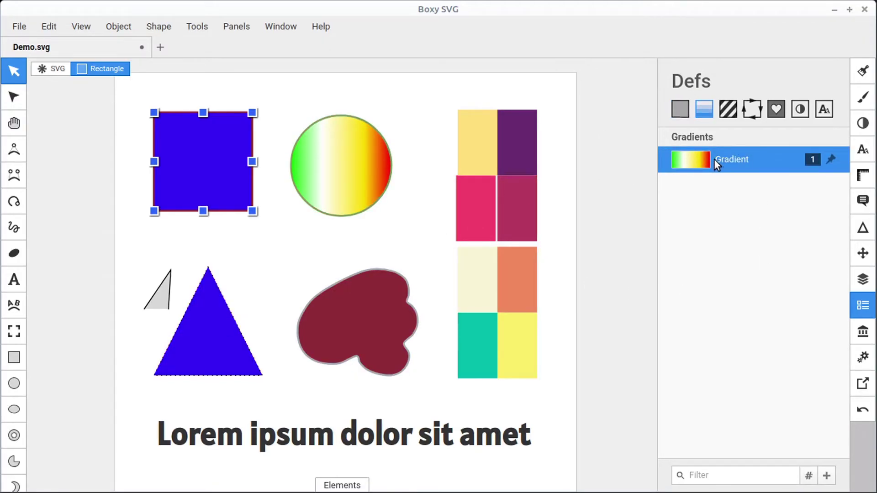
left_click(680, 109)
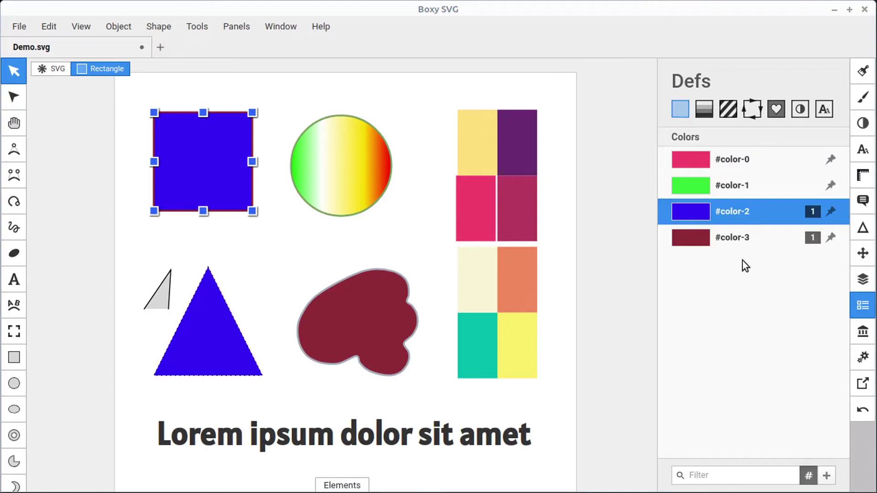
left_click_drag(697, 237, 355, 192)
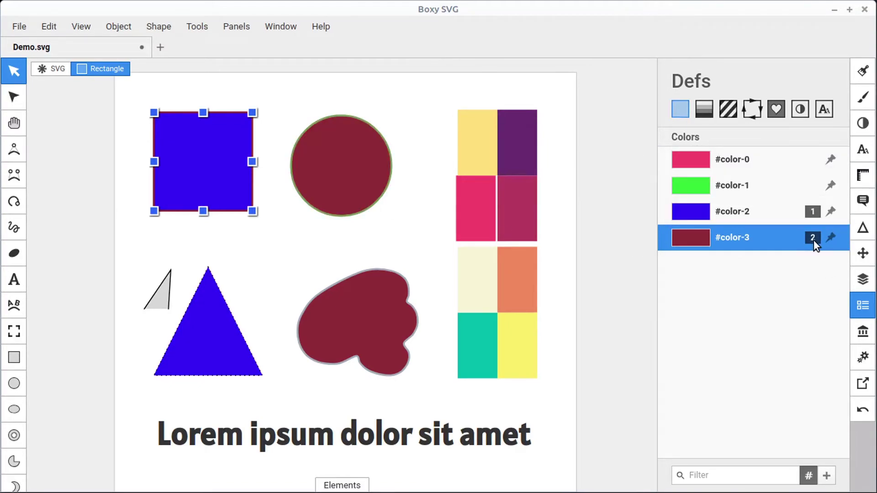
- Change the dark red color definition shared by the circle and the blob-shaped path to light blue #08bdef
left_click(698, 241)
left_click(626, 221)
left_click(632, 176)
left_click(572, 150)
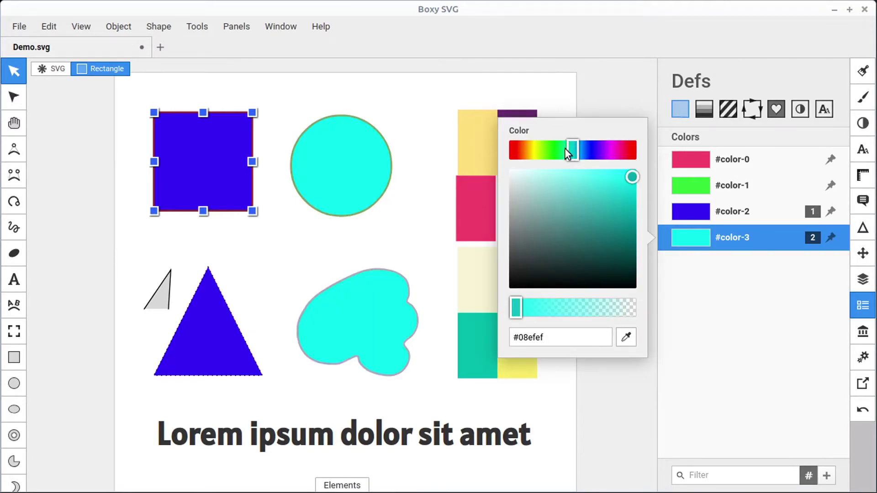
mouse_move(565, 148)
left_mouse_down()
mouse_move(514, 153)
mouse_move(585, 150)
mouse_move(577, 152)
left_mouse_up()
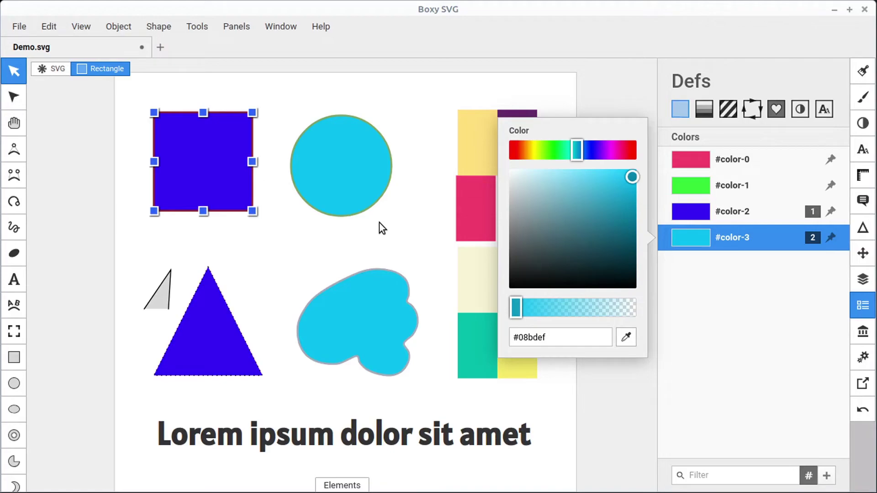
left_click(754, 355)
- Check the blob-shaped path's fill settings, and change the circle's fill to the black-and-white striped pattern
left_click(360, 190)
left_click(476, 147)
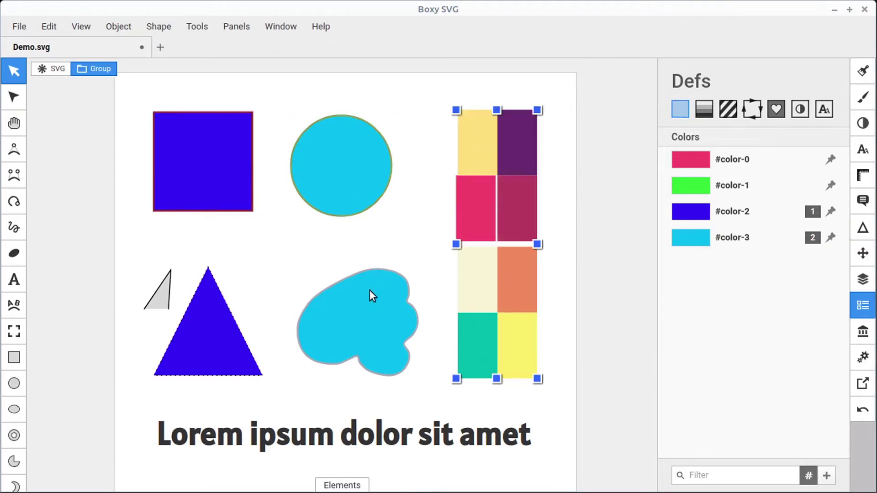
left_click(358, 323)
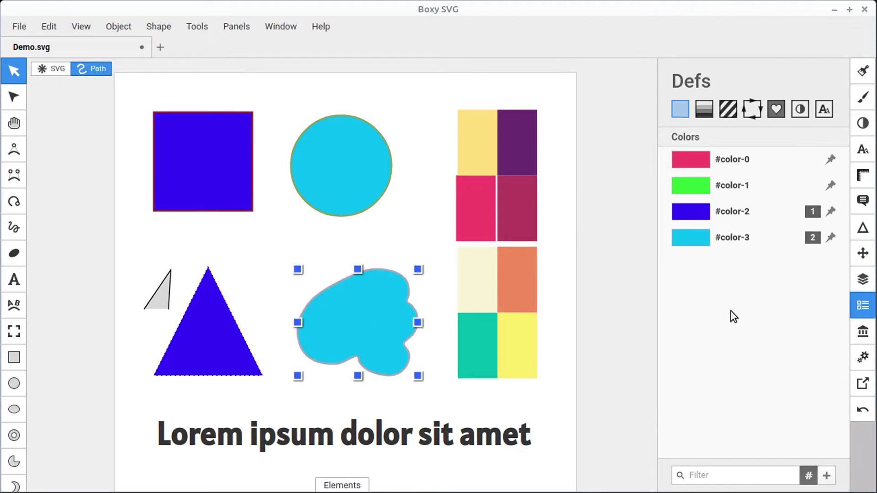
left_click(863, 70)
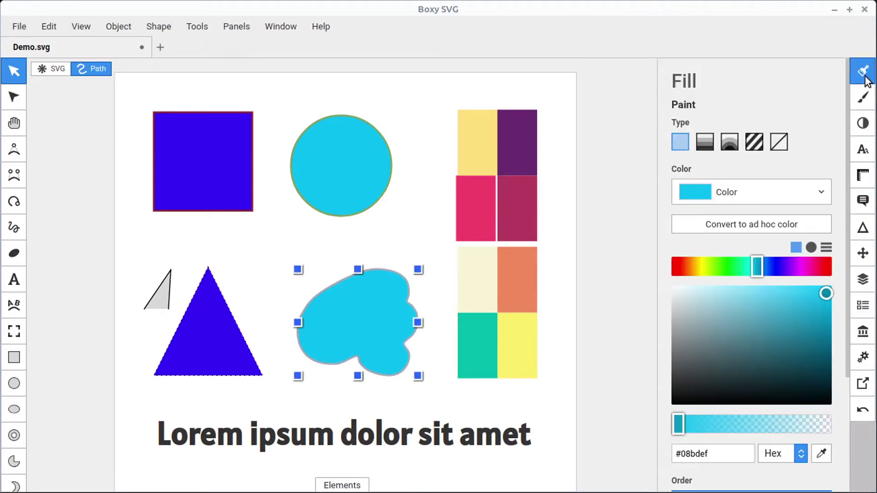
left_click(343, 171)
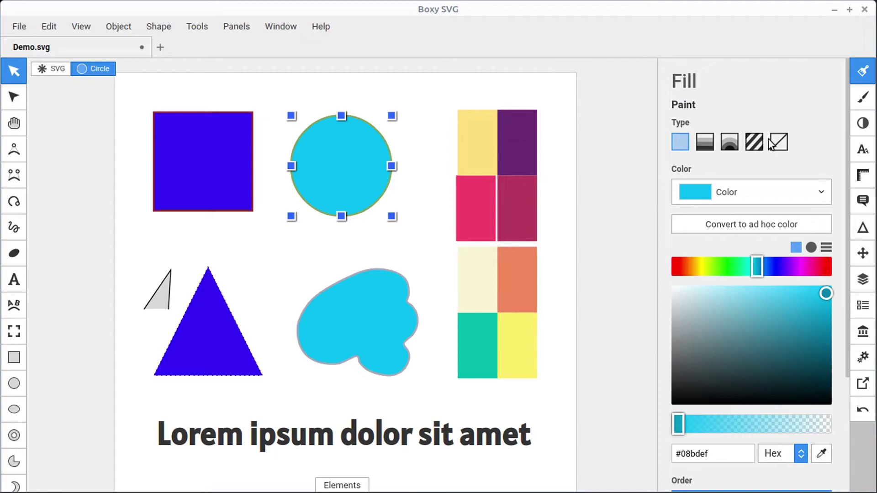
left_click(755, 141)
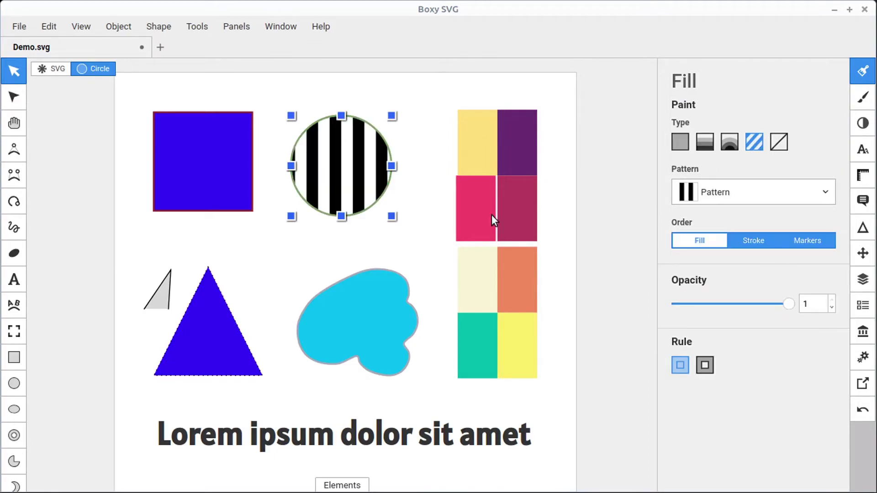
- Open the circle's striped pattern from the document's definitions for editing on the canvas
left_click(730, 194)
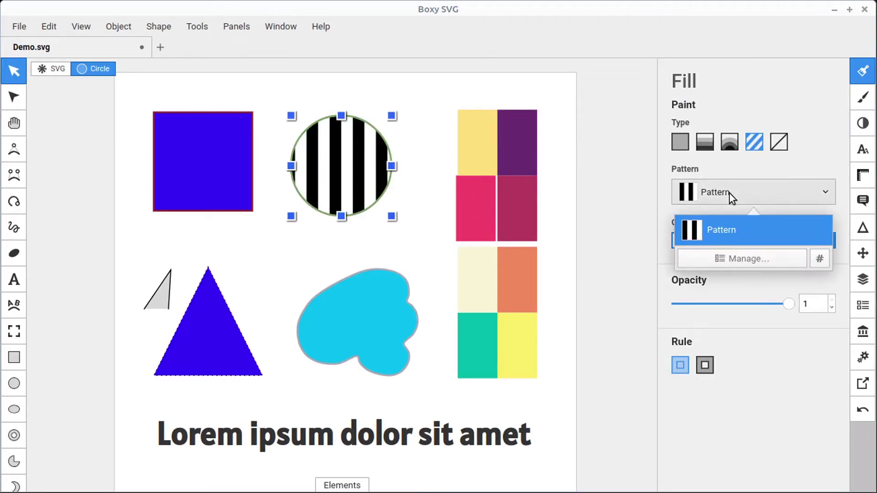
left_click(741, 259)
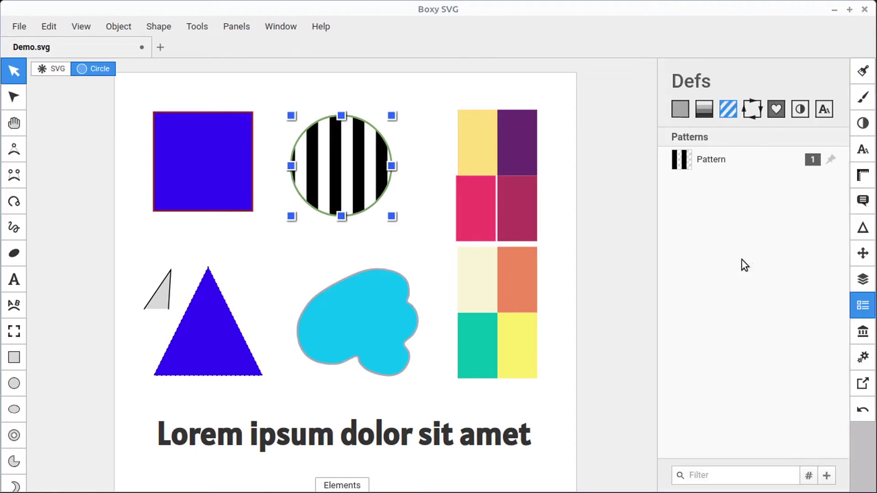
left_click(700, 161)
left_click(702, 162)
left_click(685, 162)
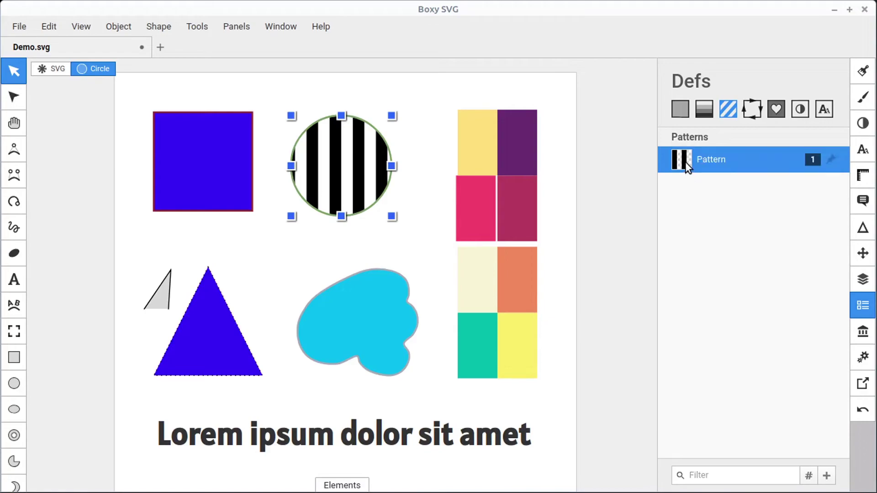
right_click(685, 162)
left_click(714, 173)
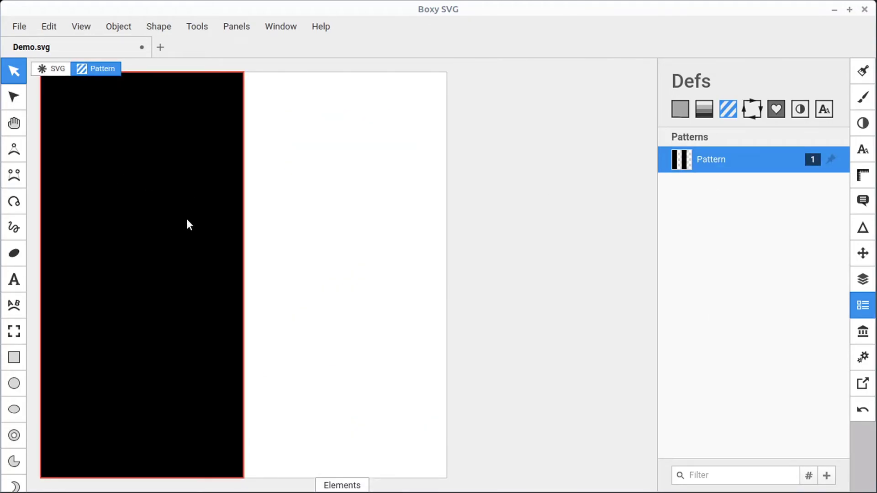
- Shrink the pattern's black rectangle to about two-fifths of the tile's width and four-fifths of its height, and strongly round its corners
left_click(165, 241)
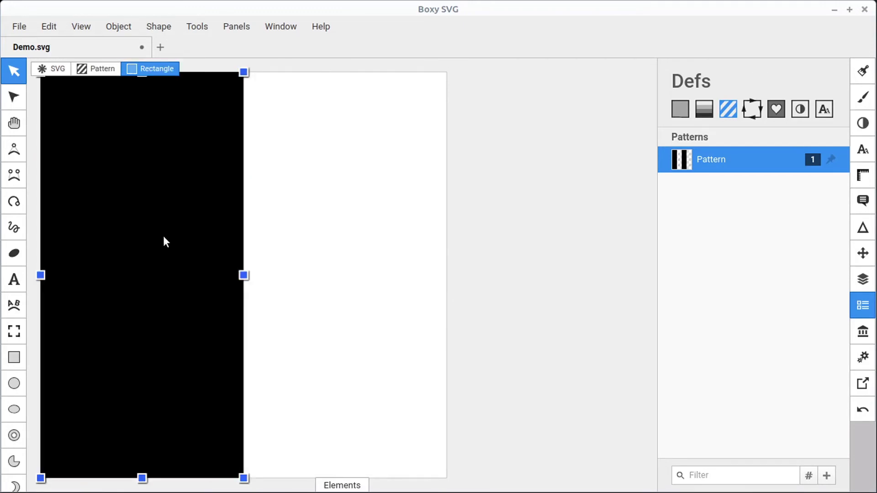
left_click_drag(245, 278, 182, 276)
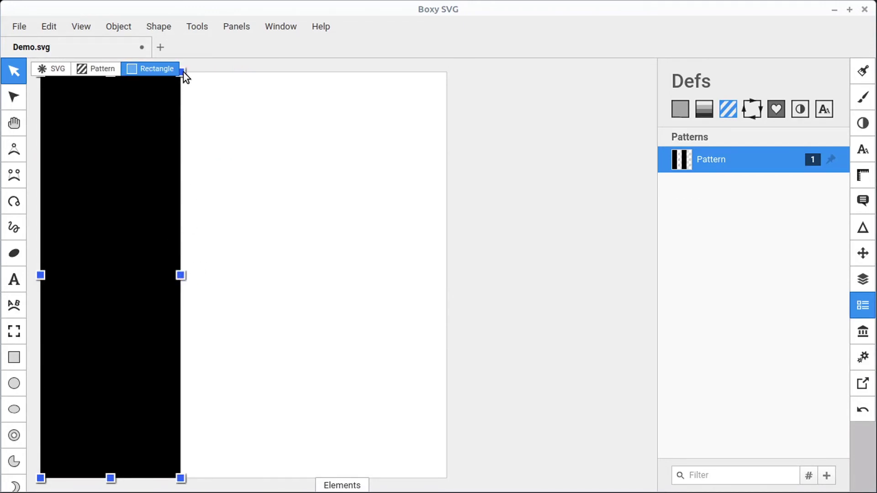
left_click_drag(183, 72, 204, 149)
key("e")
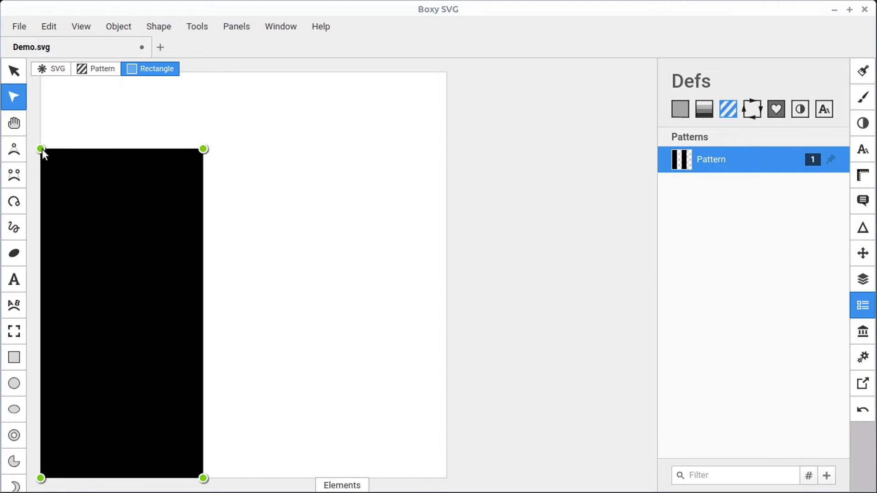
left_click_drag(42, 150, 106, 205)
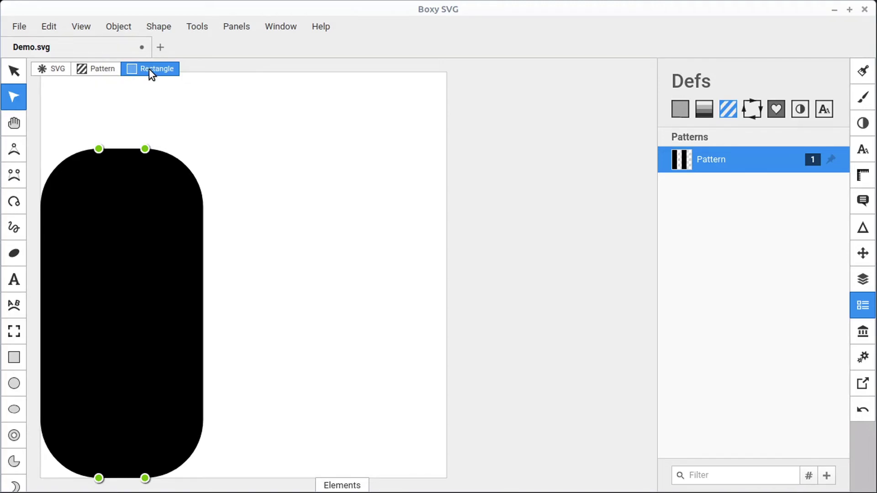
- Draw a freehand squiggle across the rounded rectangle's top edge in the pattern, and return to the main drawing
left_click(13, 227)
mouse_move(130, 132)
left_mouse_down()
mouse_move(95, 143)
mouse_move(248, 153)
left_mouse_up()
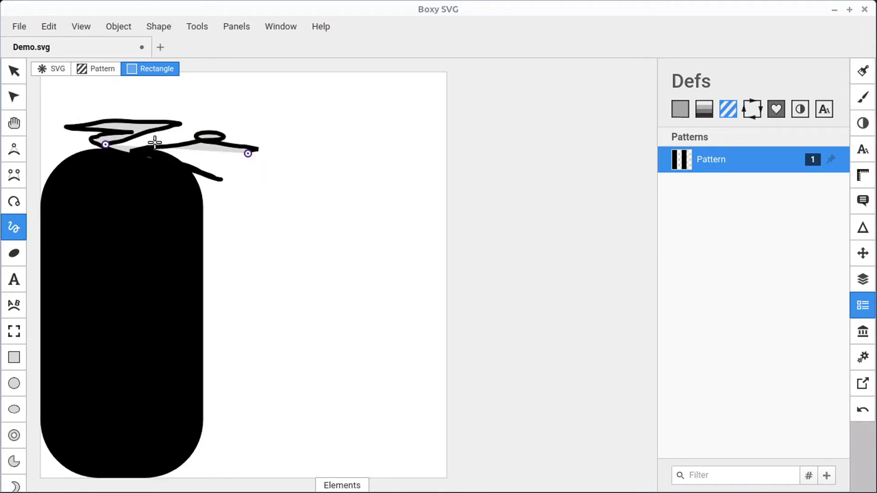
left_click(51, 72)
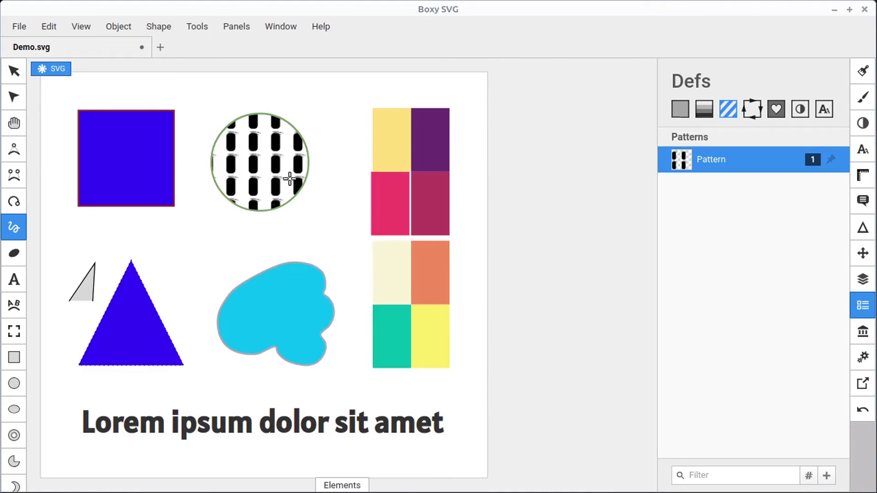
- Enlarge the pattern-filled circle to about one and a half times its diameter by adjusting its radius on the canvas
scroll(261, 170, "up", 5)
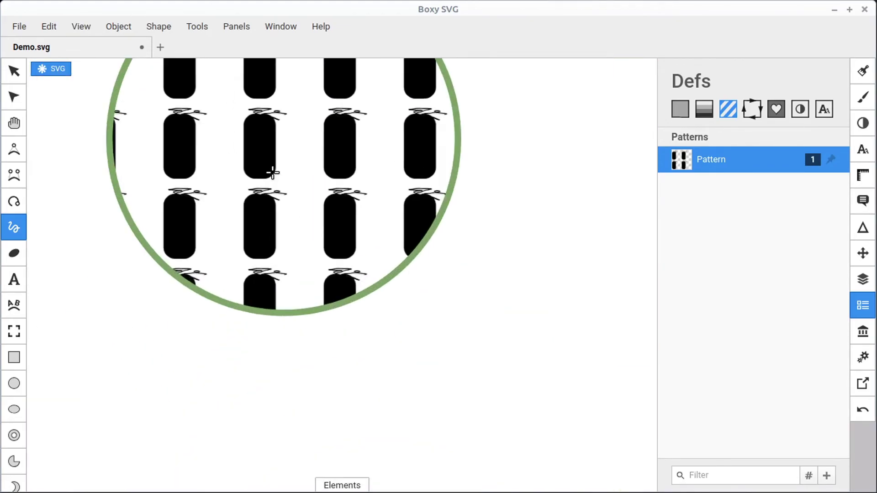
scroll(273, 173, "up", 3)
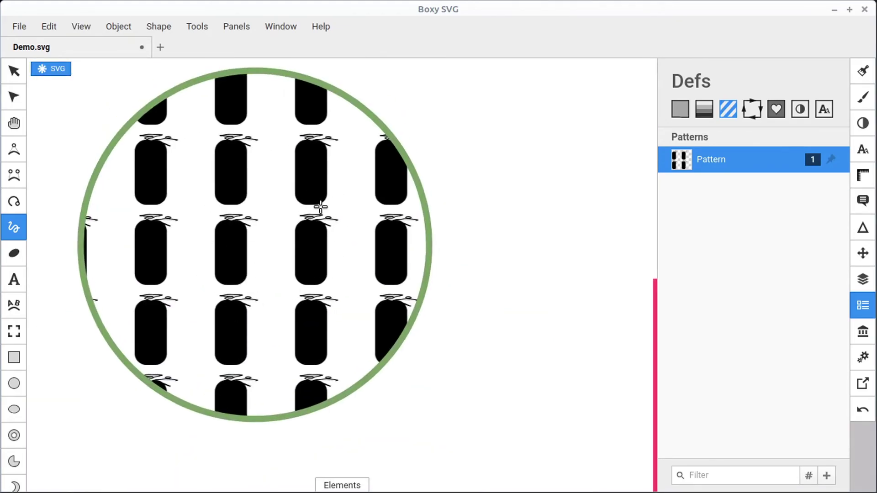
left_click(14, 71)
left_click(302, 184)
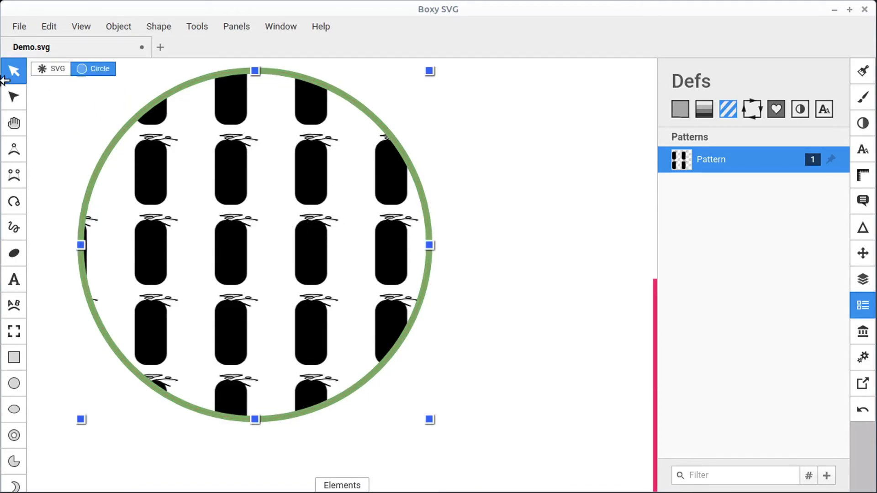
left_click(14, 96)
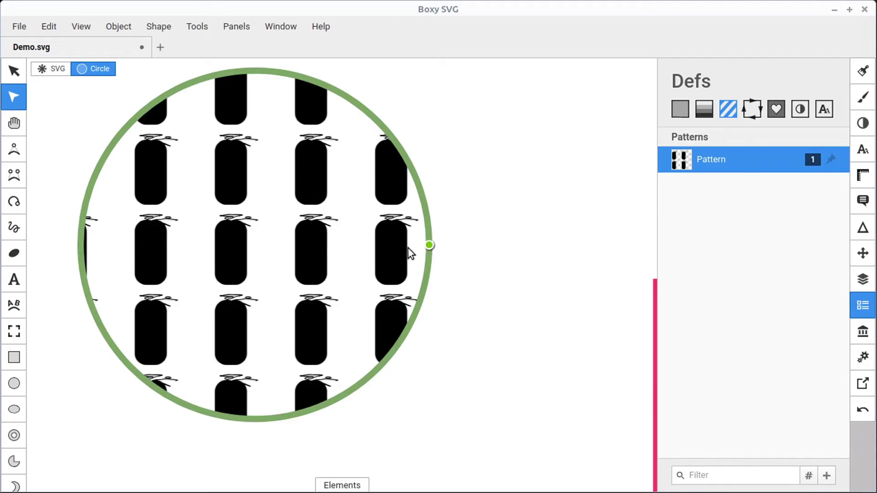
left_click_drag(429, 245, 458, 320)
key("ctrl+minus")
key("ctrl+minus")
key("ctrl+plus")
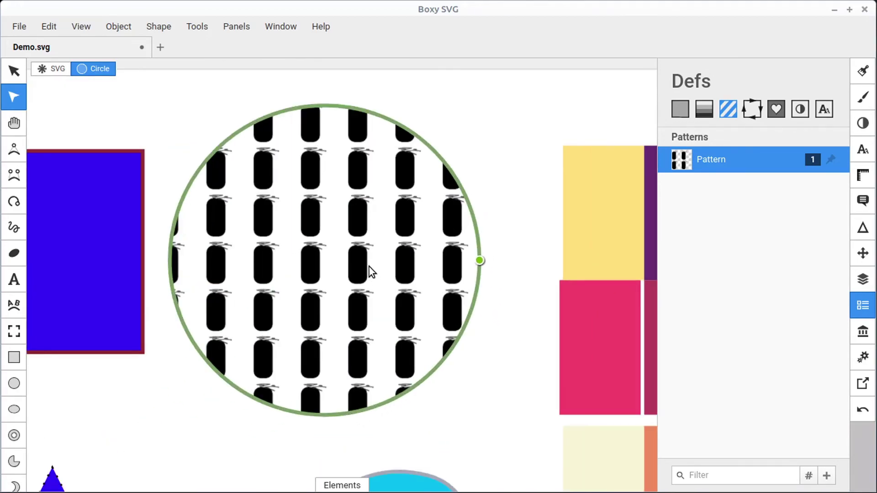
- Shrink the tile of the circle's fill pattern slightly and rotate it about a quarter turn counter-clockwise on the canvas
left_click(862, 73)
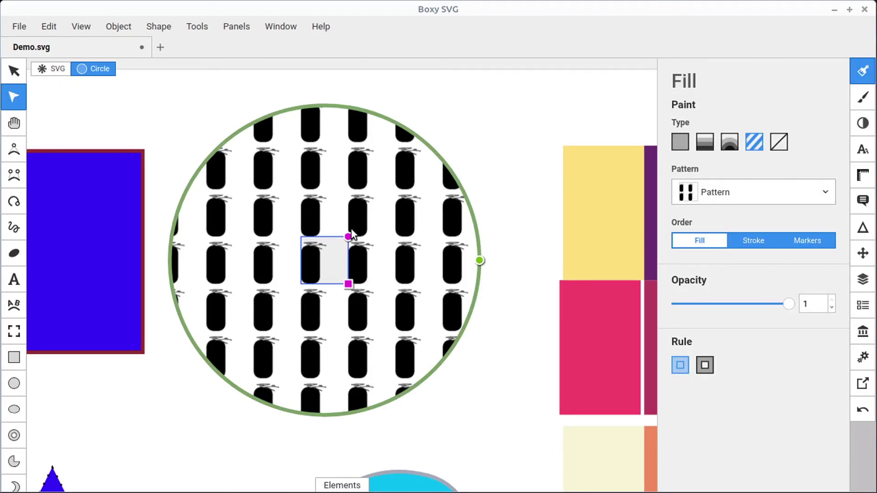
left_click_drag(347, 240, 362, 225)
mouse_move(352, 280)
left_mouse_down()
mouse_move(342, 256)
mouse_move(374, 264)
mouse_move(383, 292)
mouse_move(327, 277)
mouse_move(302, 244)
mouse_move(367, 297)
mouse_move(344, 294)
mouse_move(316, 257)
mouse_move(323, 279)
mouse_move(339, 280)
left_mouse_up()
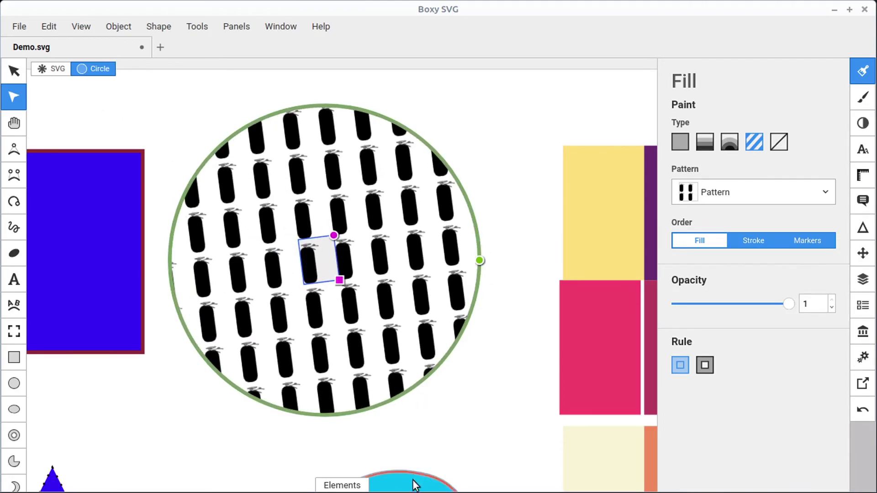
left_click_drag(331, 235, 259, 218)
scroll(361, 279, "down", 5)
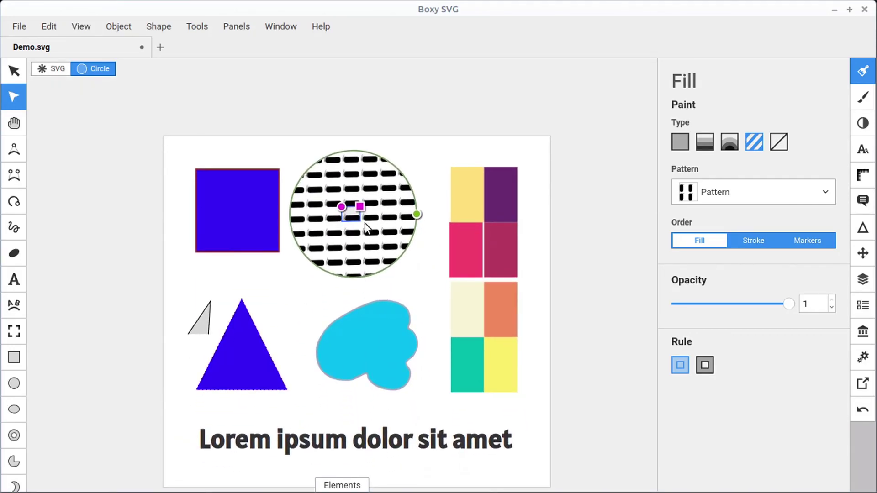
- Remove the circle's fill, and move the circle slightly down and to the right on the canvas
left_click(780, 144)
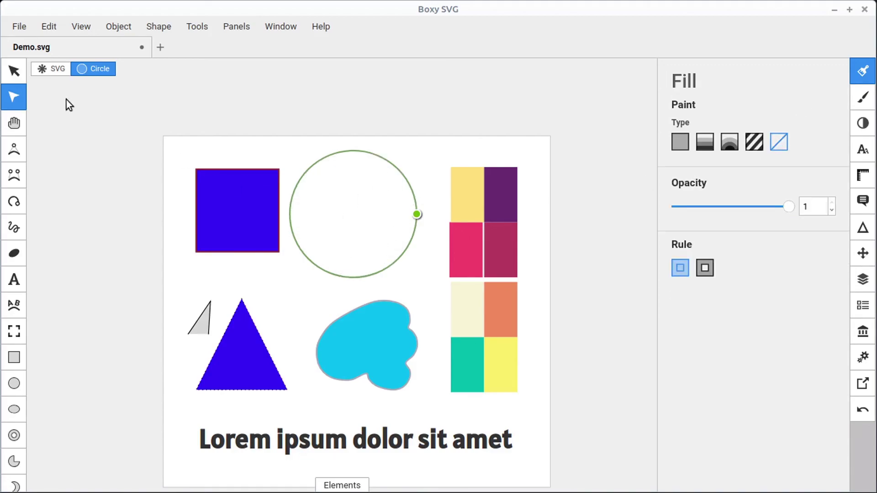
left_click(14, 71)
mouse_move(289, 191)
left_mouse_down()
mouse_move(215, 196)
mouse_move(166, 246)
mouse_move(266, 307)
mouse_move(344, 201)
mouse_move(318, 206)
mouse_move(293, 177)
left_mouse_up()
- Replace the large triangle's solid fill with a black-and-white striped pattern
left_click(243, 340)
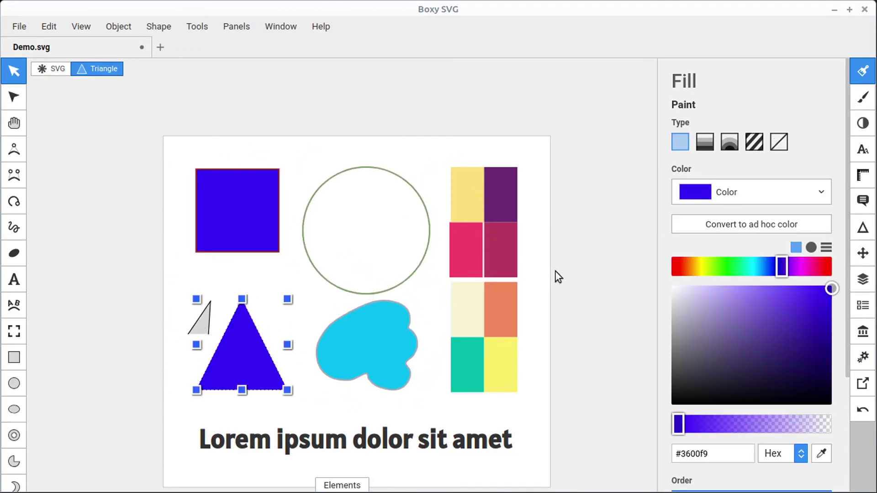
left_click(780, 143)
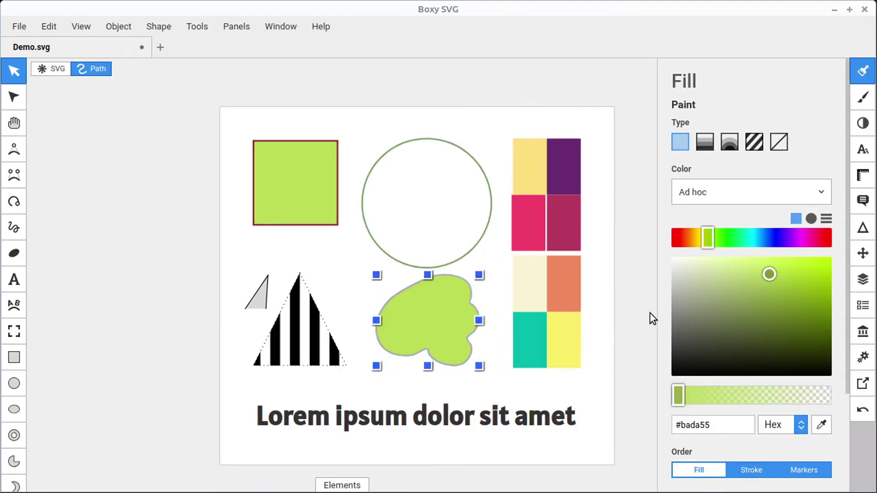
- Shift the hue of the blob-shaped path's ad hoc fill to blue, #555cda
left_click_drag(709, 240, 774, 245)
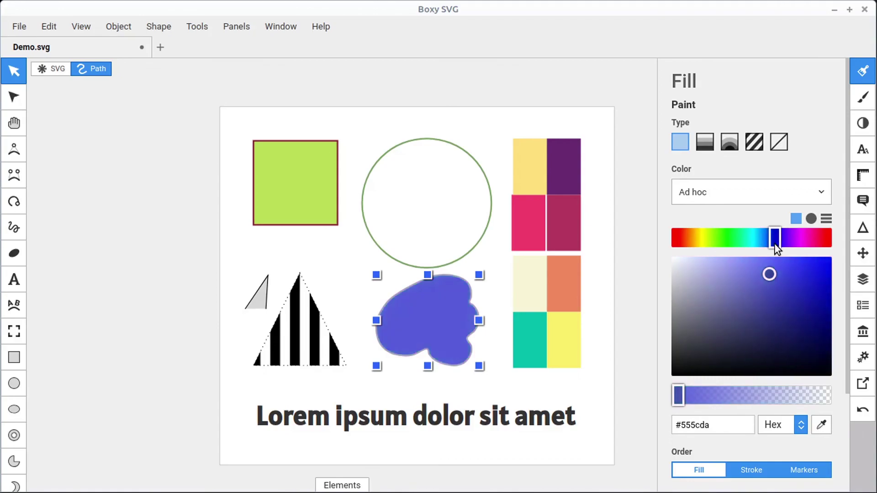